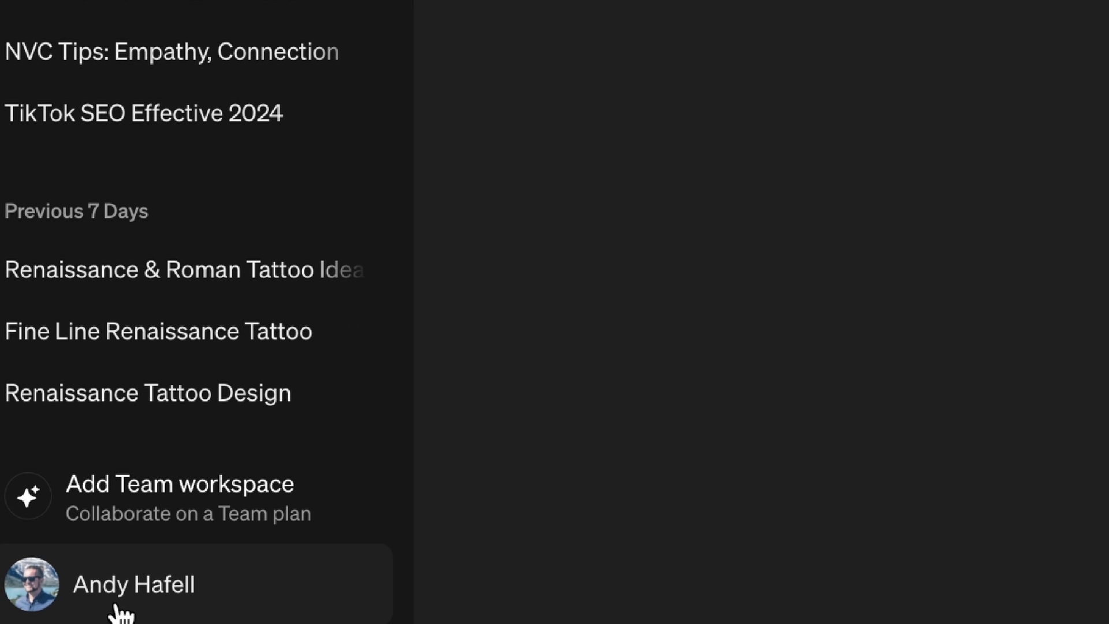
Open the account's plan overview and examine the features included in the Plus plan.
{"action": "left_click", "coordinate": [120, 613]}
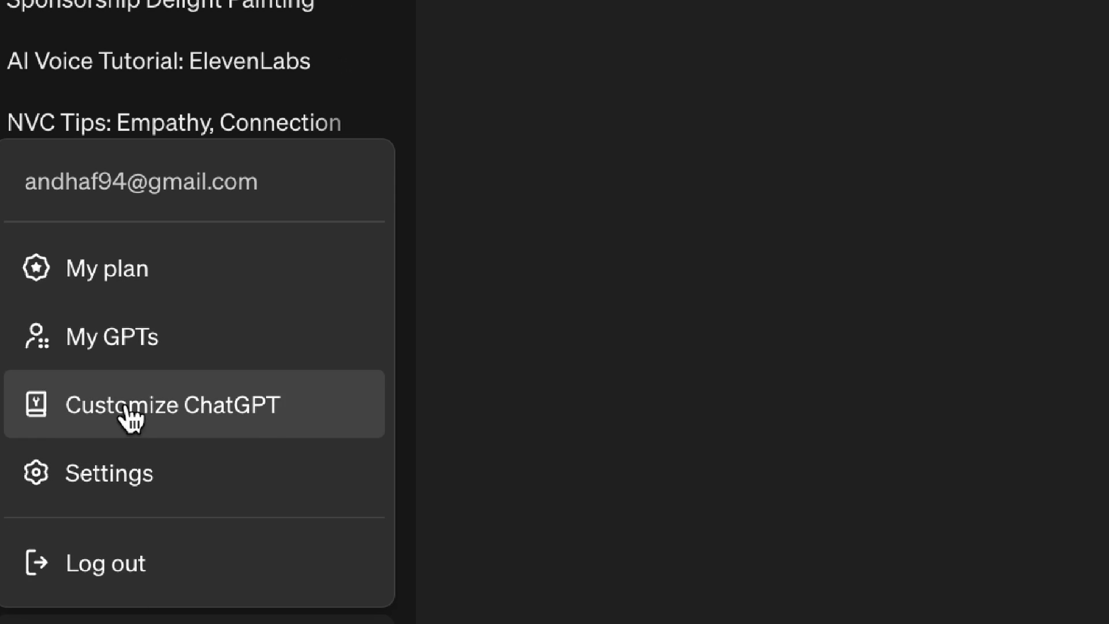
{"action": "left_click", "coordinate": [164, 299]}
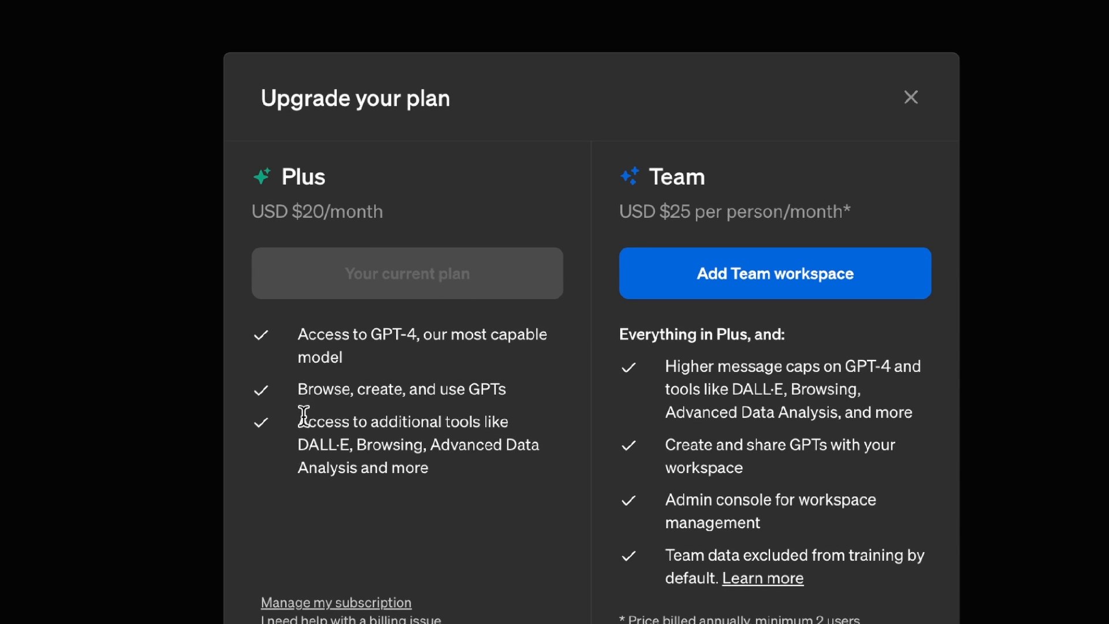
{"action": "left_click_drag", "start_coordinate": [303, 415], "coordinate": [503, 422]}
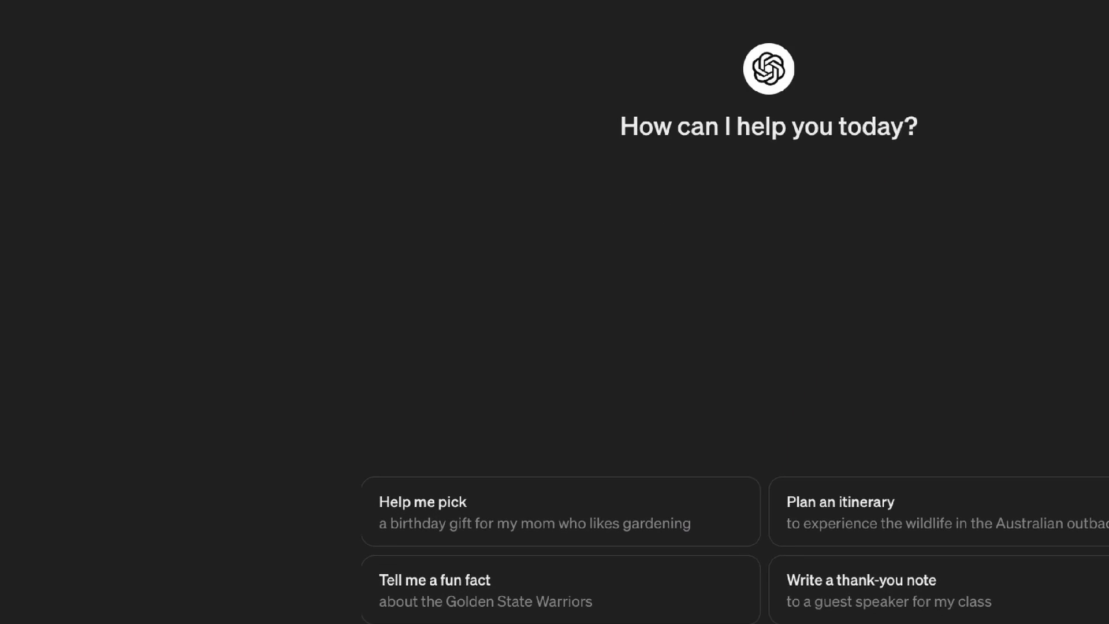
Ask ChatGPT to make an image of a giraffe with a short neck and read the reply below it.
{"action": "type", "text": "make an image of a gir"}
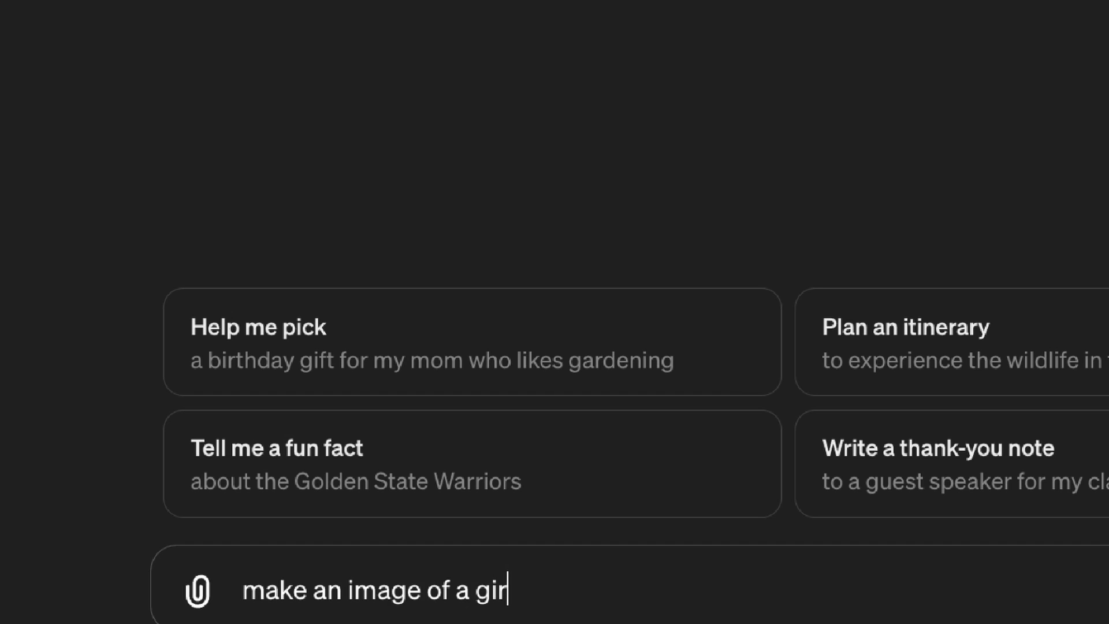
{"action": "type", "text": "raffe"}
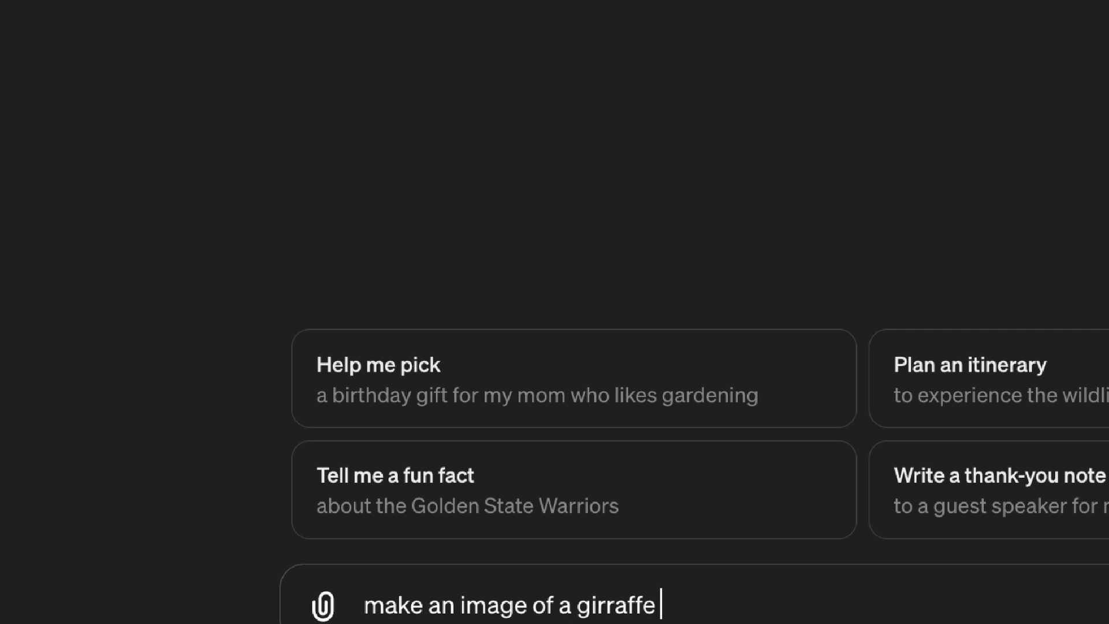
{"action": "type", "text": " but with a short neck"}
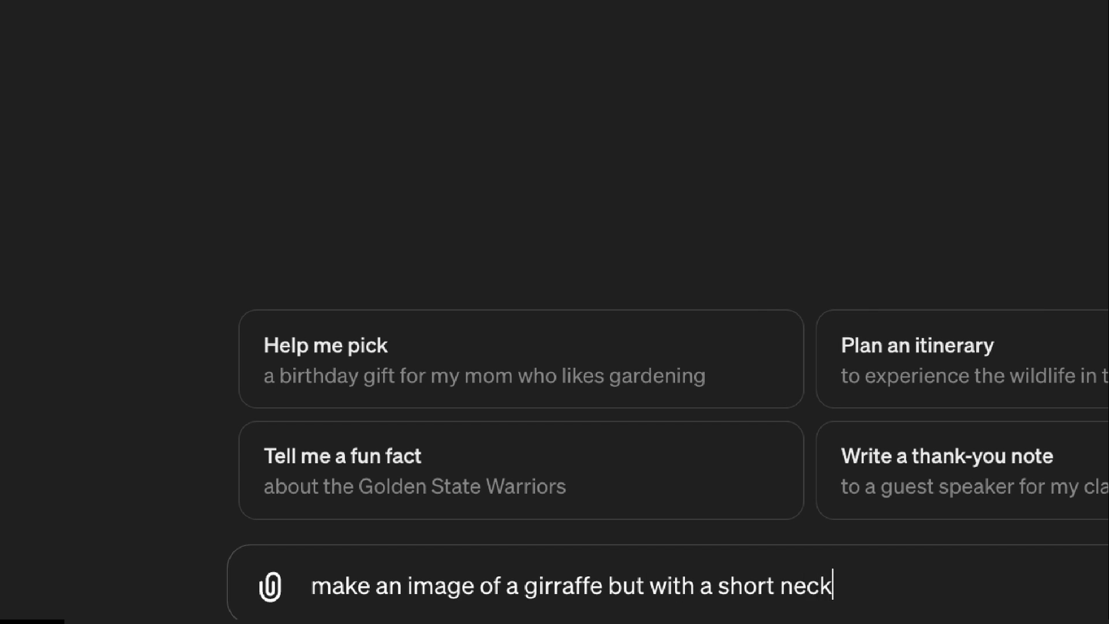
{"action": "key", "text": "Return"}
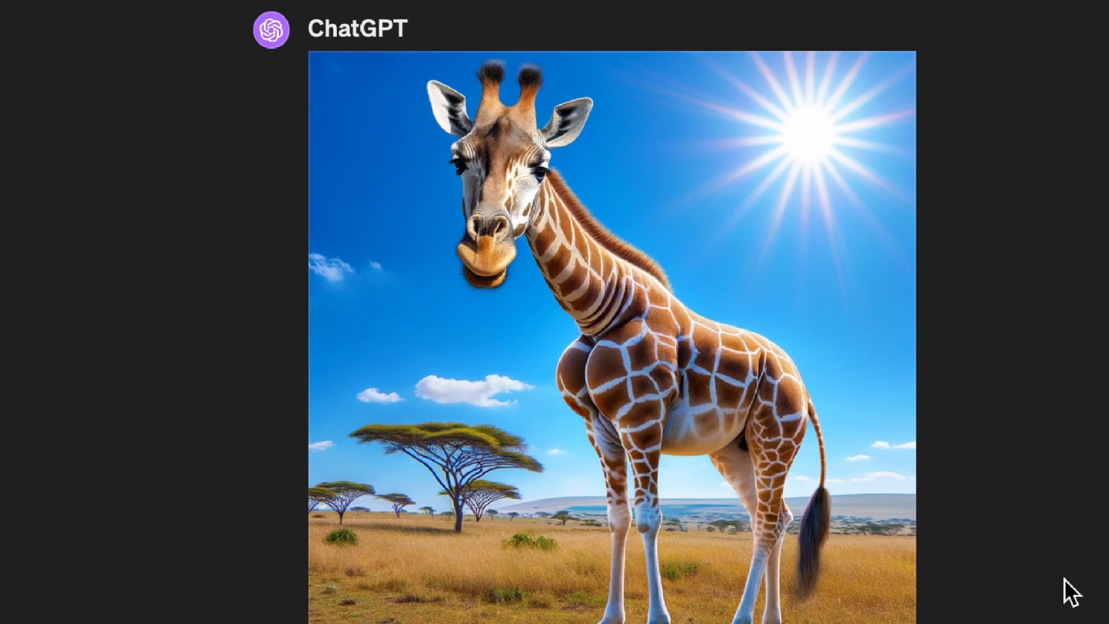
{"action": "mouse_move", "coordinate": [688, 289]}
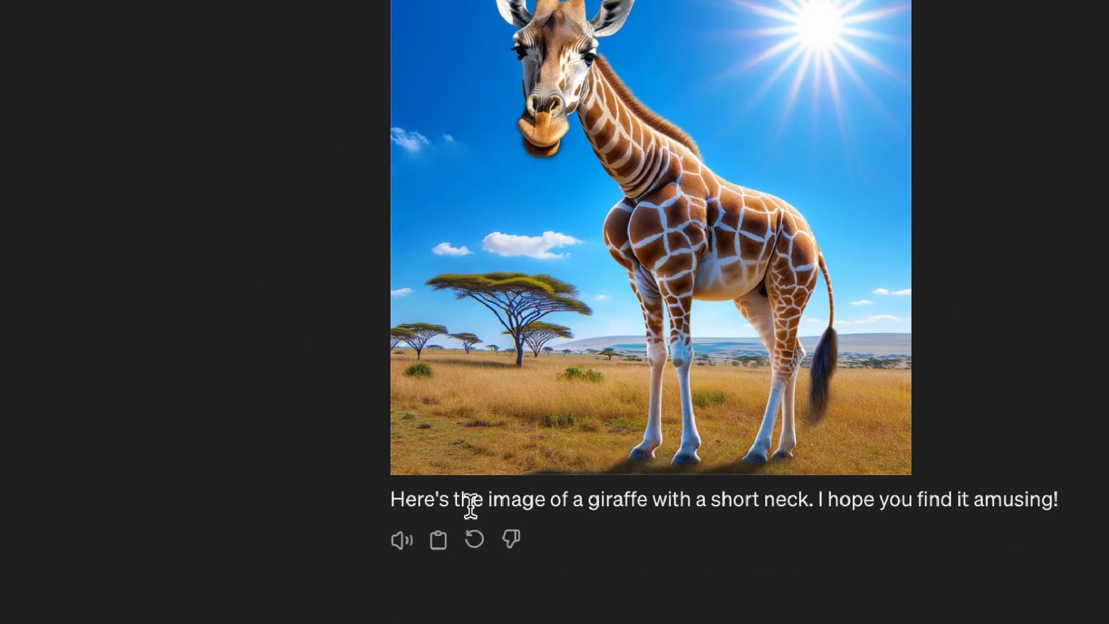
{"action": "left_click_drag", "start_coordinate": [459, 506], "coordinate": [1047, 501]}
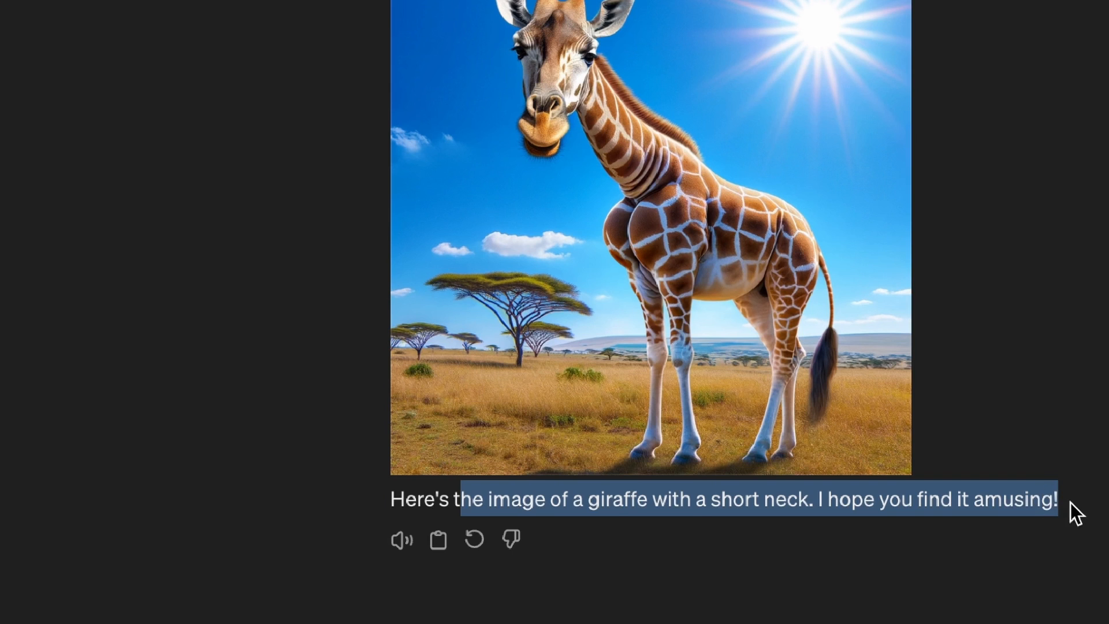
{"action": "left_click", "coordinate": [1071, 503]}
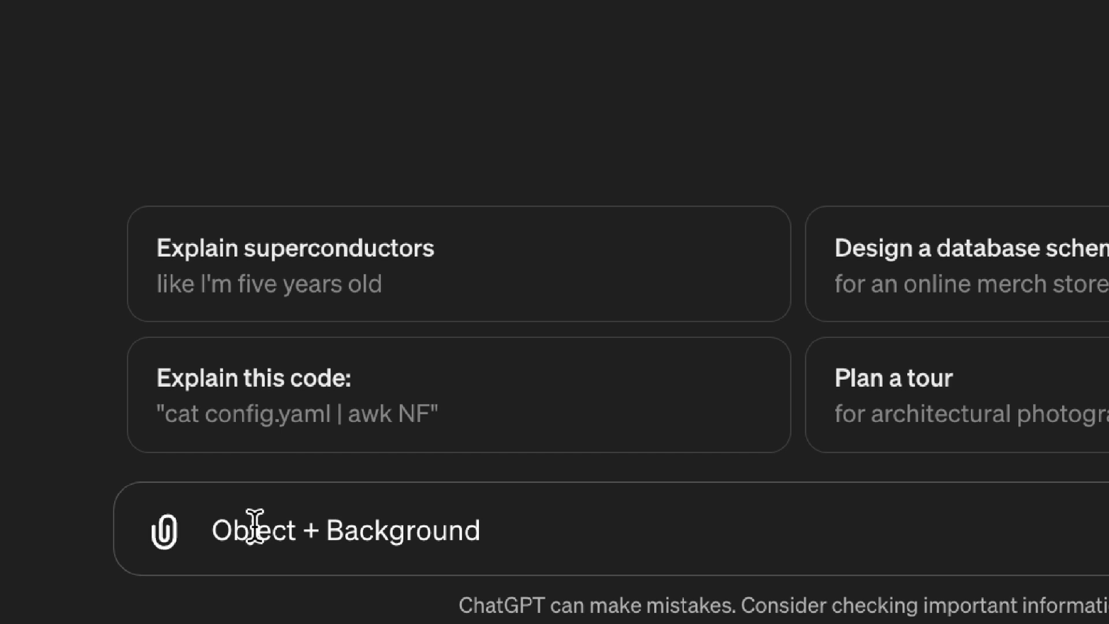
Replace the "Object" placeholder in the prompt with "Norwegian girls" and the "+ Background" placeholder with a background description.
{"action": "double_click", "coordinate": [245, 529]}
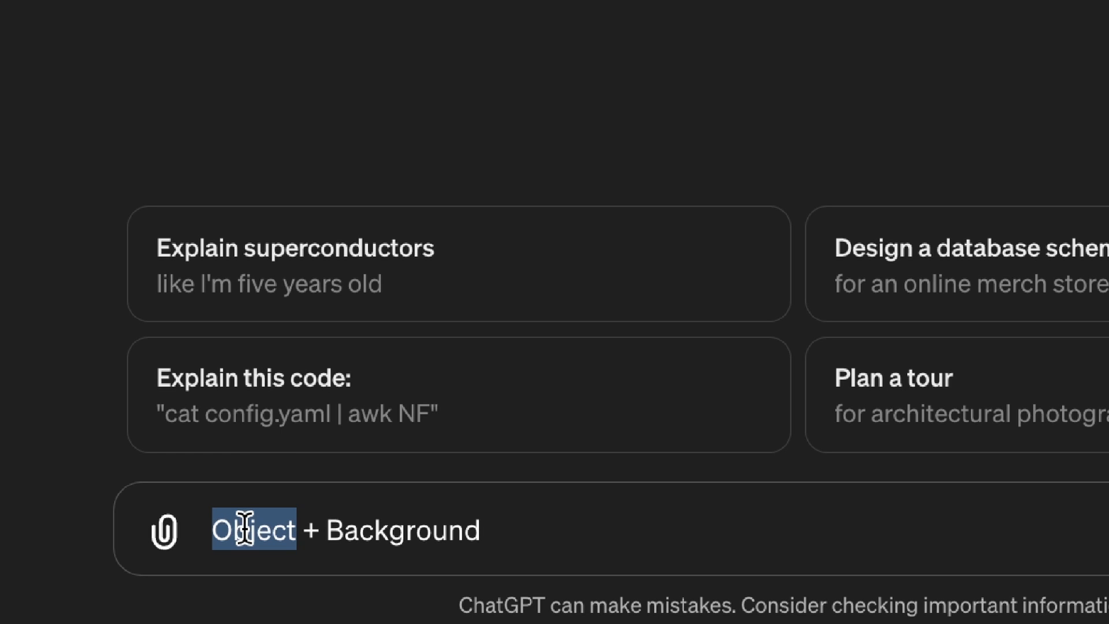
{"action": "type", "text": "Norwegian girls"}
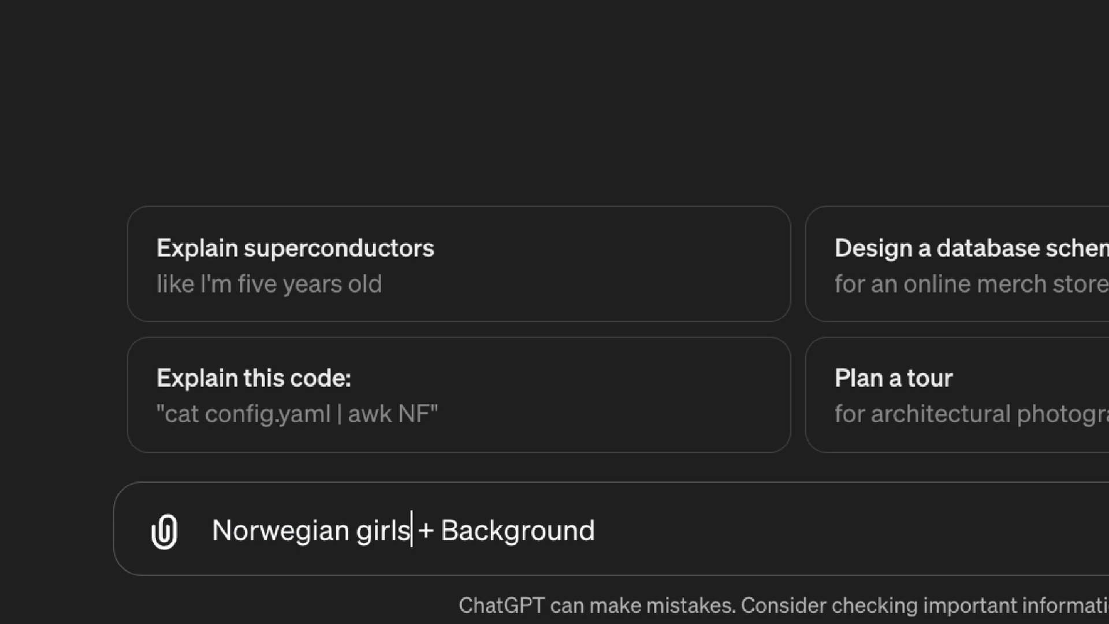
{"action": "left_click_drag", "start_coordinate": [416, 531], "coordinate": [614, 533]}
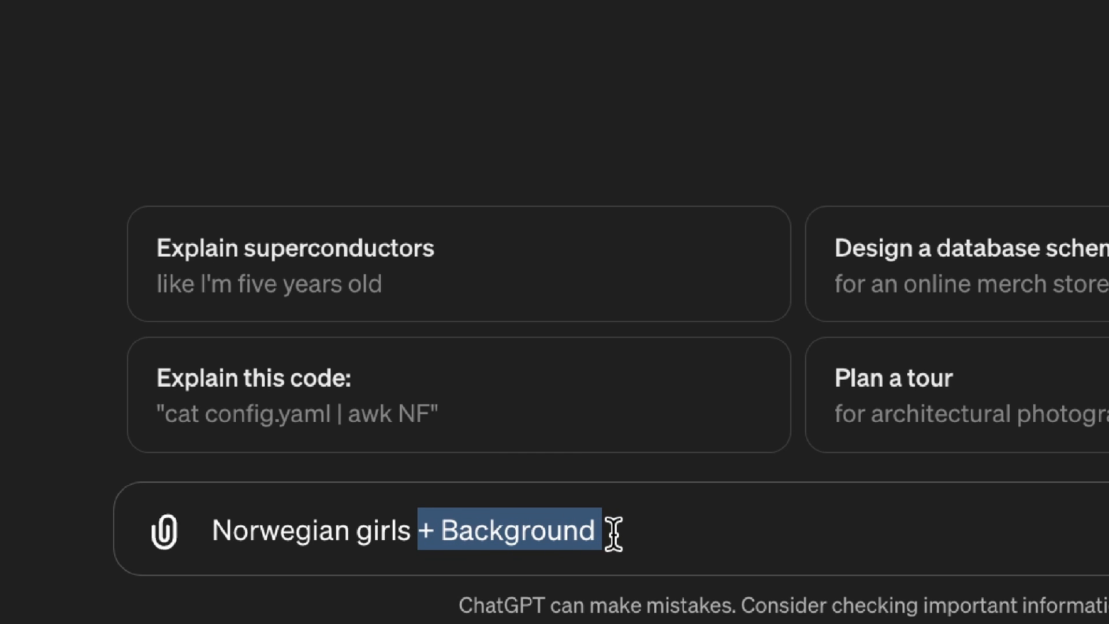
{"action": "type", "text": "sitting in a comfy sofa drinking coffe"}
{"action": "left_click_drag", "start_coordinate": [417, 531], "coordinate": [926, 542]}
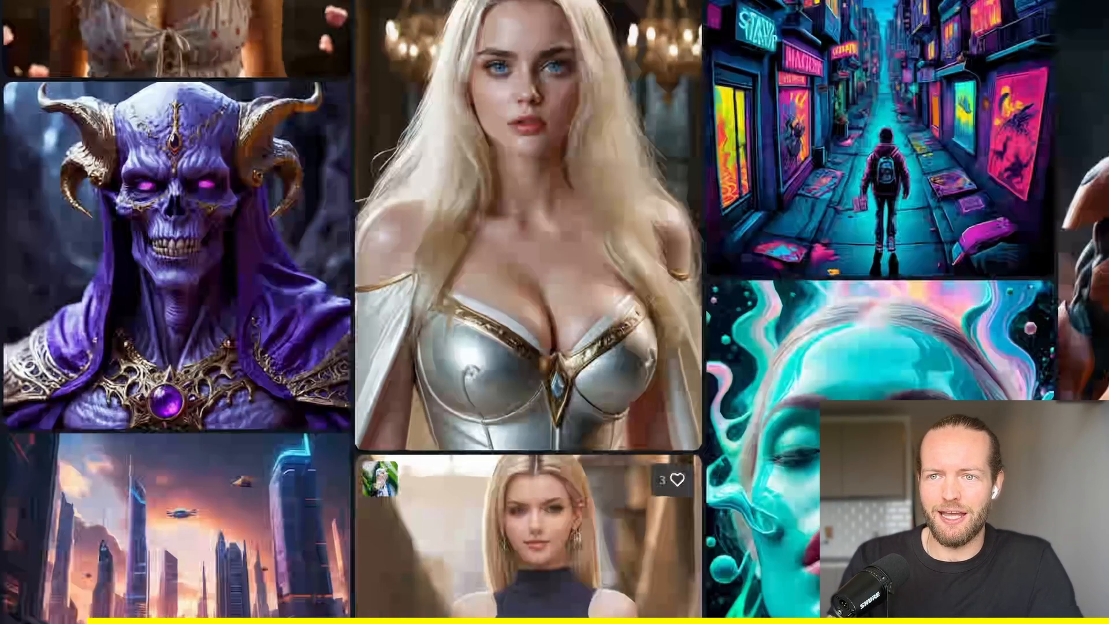
Switch to CGDream and open the cyborg golden lion tamarin image from the gallery.
{"action": "scroll", "coordinate": [529, 537], "scroll_direction": "down", "scroll_amount": 15}
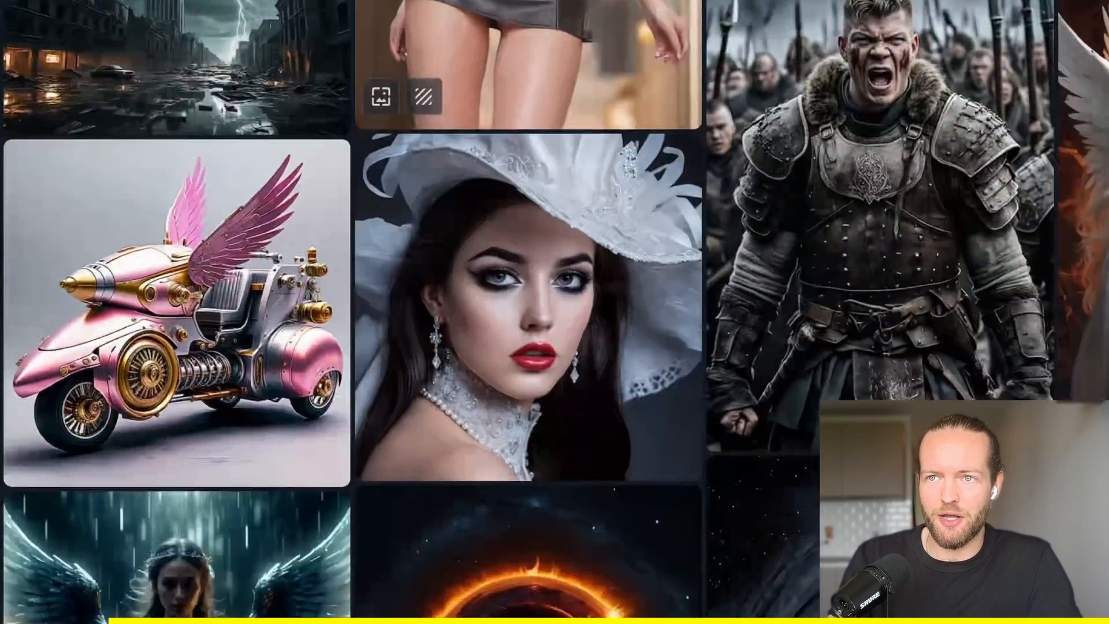
{"action": "scroll", "coordinate": [488, 567], "scroll_direction": "down", "scroll_amount": 10}
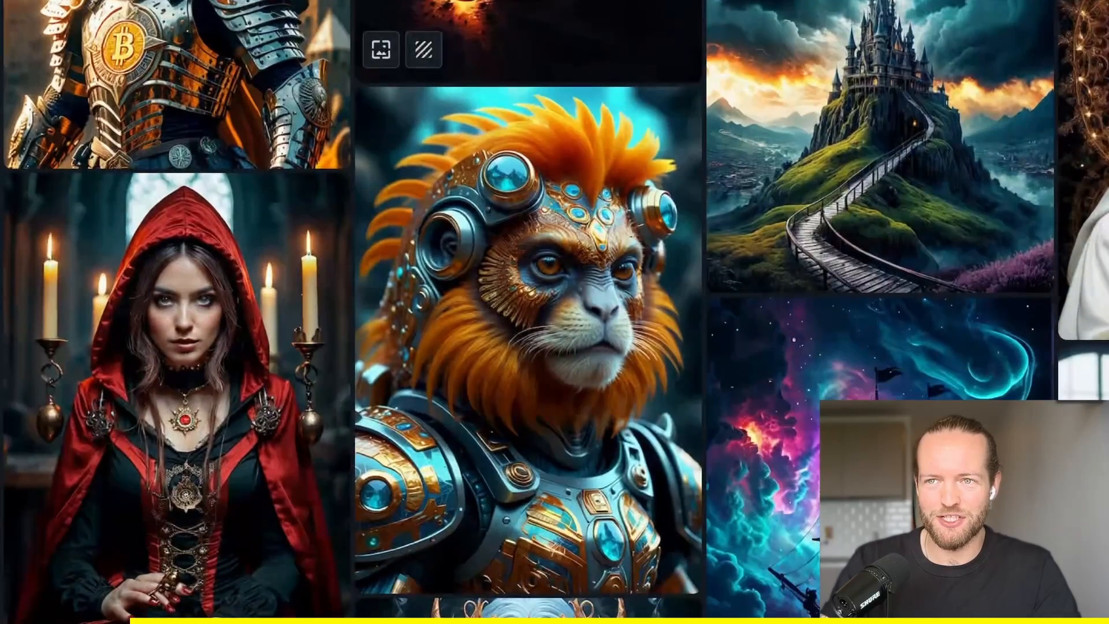
{"action": "left_click", "coordinate": [547, 469]}
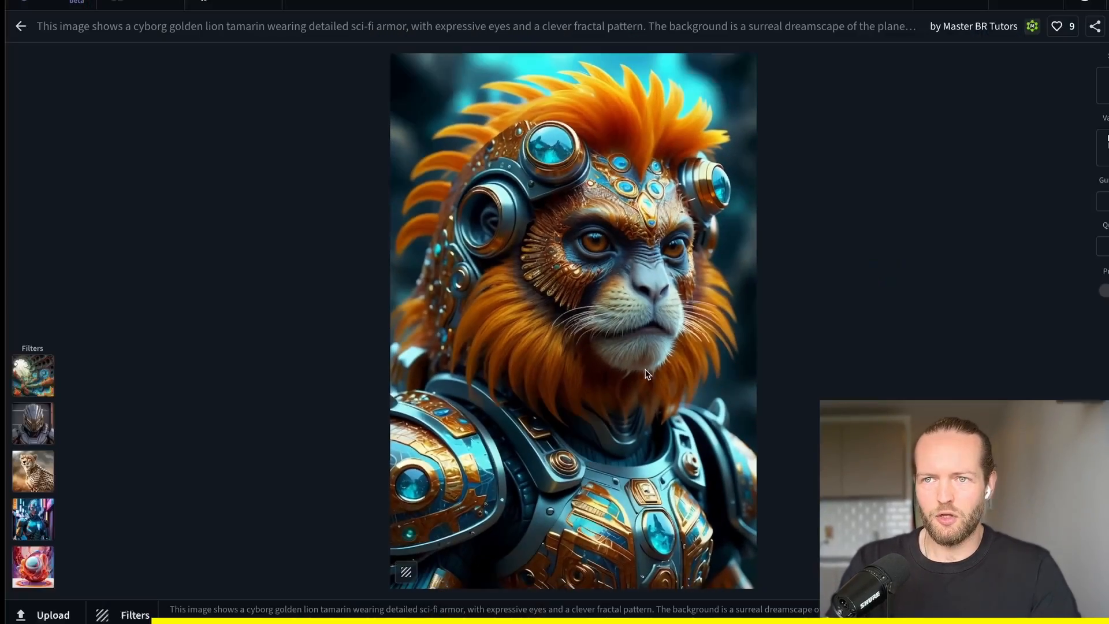
Raise the Abstract 3D Fractals and Military Armor filter strengths, lower Animals Mammal, and generate a new image.
{"action": "mouse_move", "coordinate": [20, 462]}
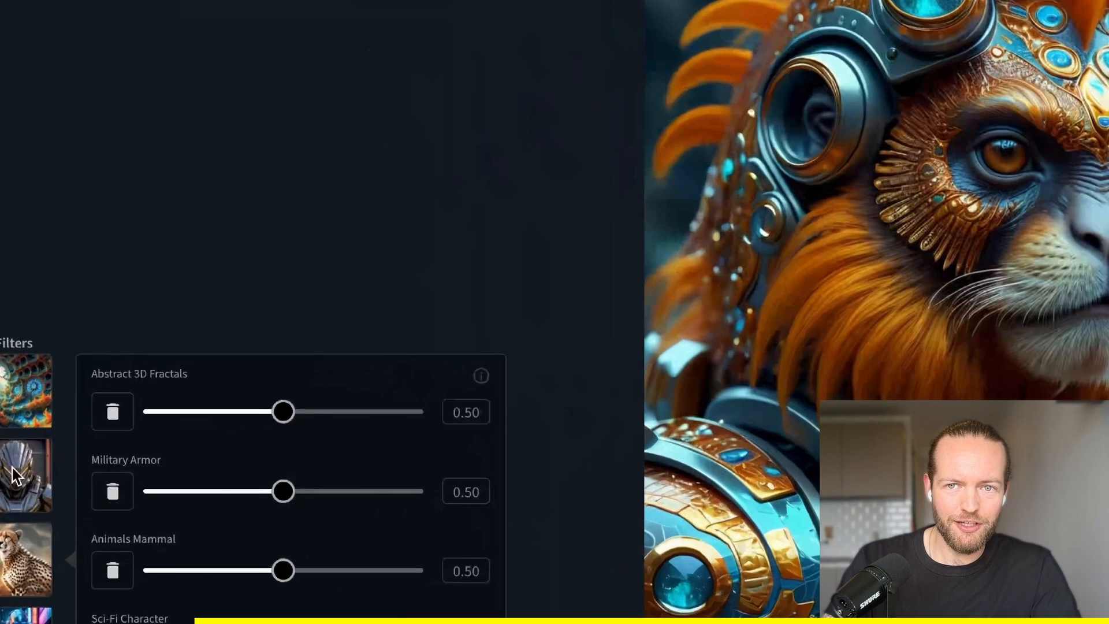
{"action": "scroll", "coordinate": [555, 312], "scroll_direction": "down", "scroll_amount": 2}
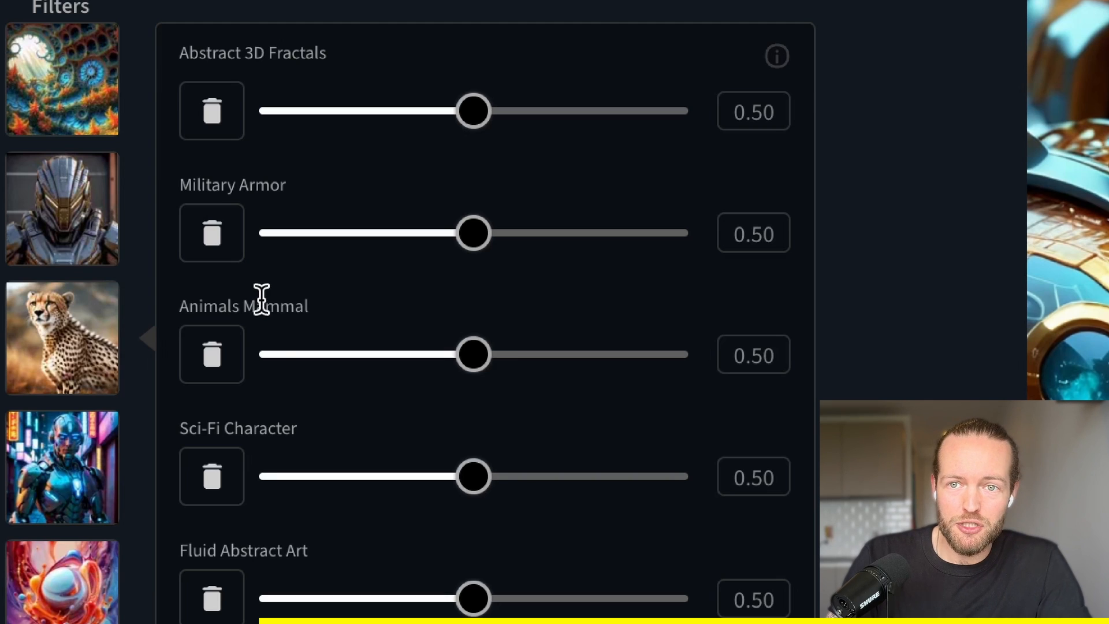
{"action": "left_click_drag", "start_coordinate": [470, 122], "coordinate": [718, 136]}
{"action": "left_click_drag", "start_coordinate": [474, 354], "coordinate": [355, 354]}
{"action": "left_click_drag", "start_coordinate": [488, 236], "coordinate": [605, 243]}
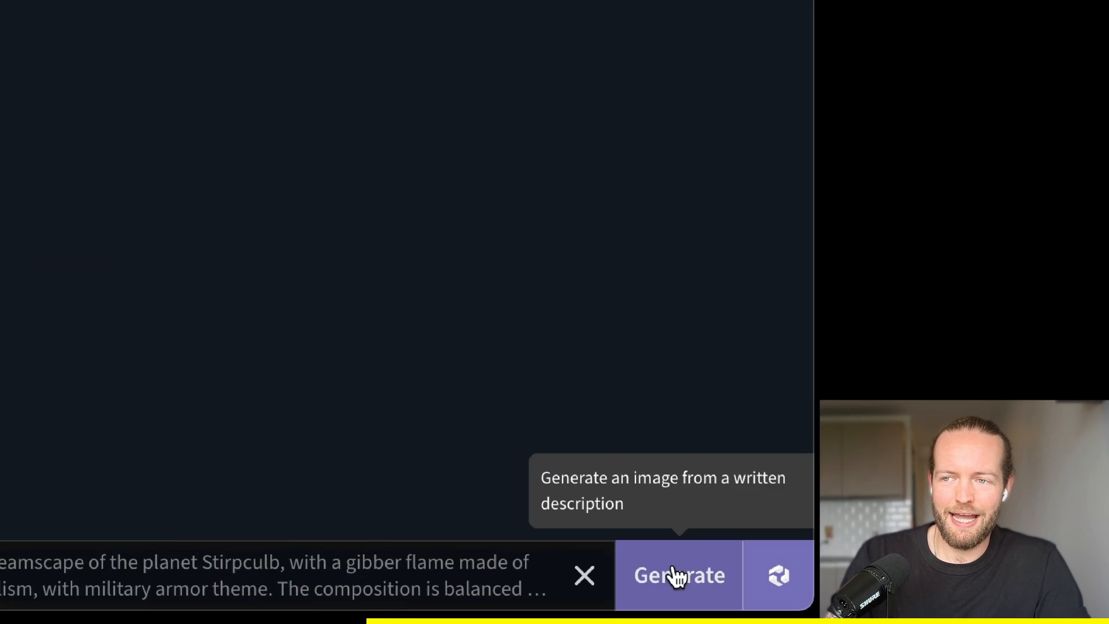
{"action": "left_click", "coordinate": [676, 576]}
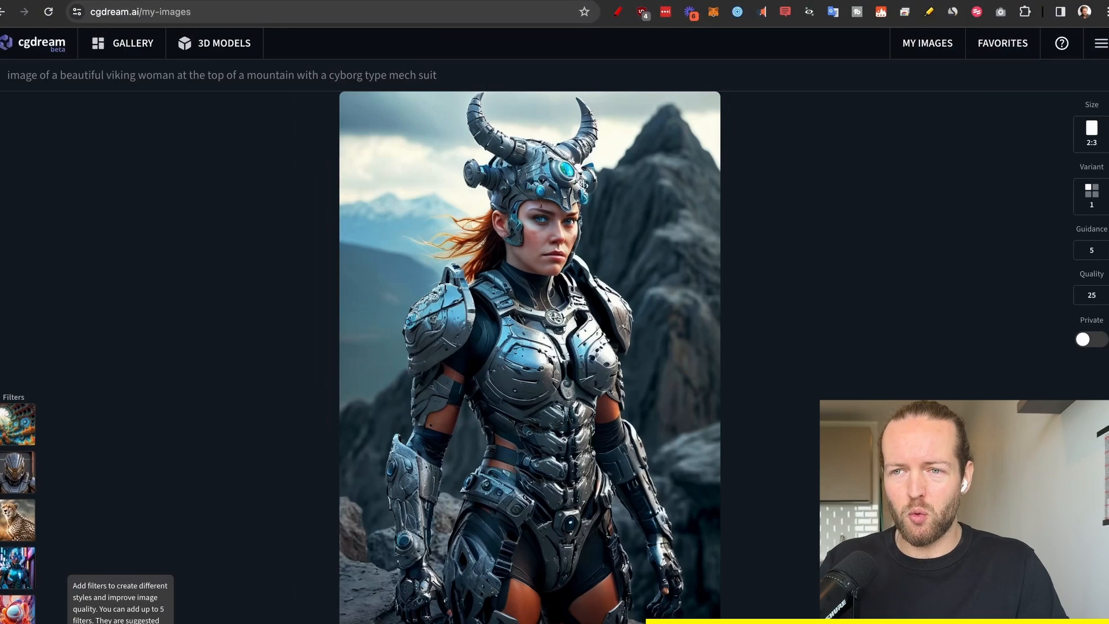
Select the Psychedelic Surrealism, Human Anatomy and Rpg Fire Elemental filters from the recommended filters for the viking woman image.
{"action": "left_click", "coordinate": [18, 622]}
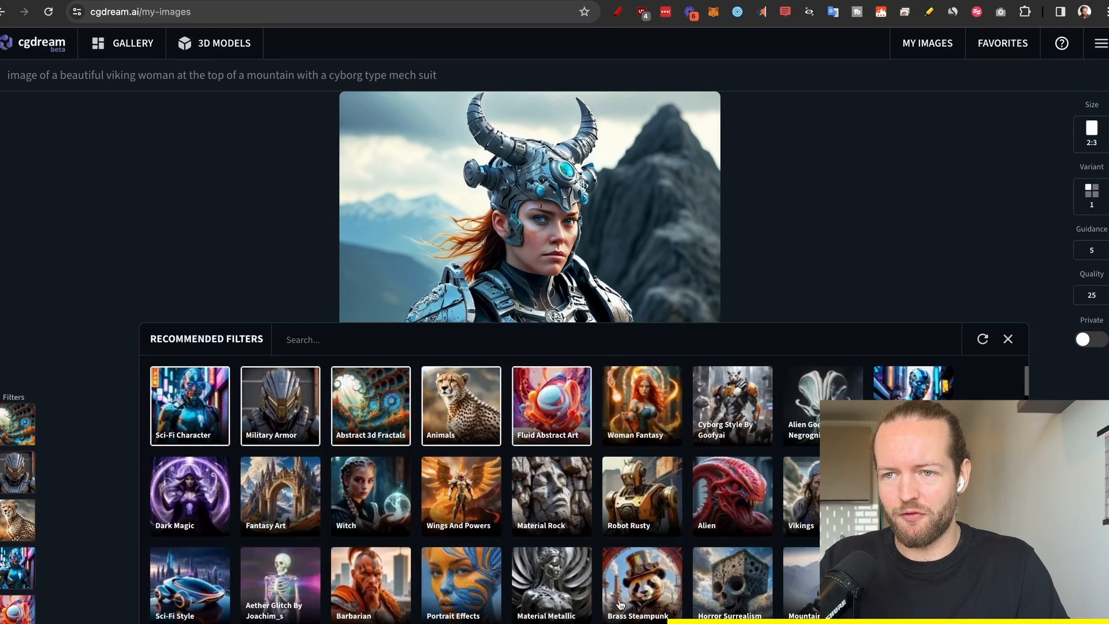
{"action": "scroll", "coordinate": [620, 603], "scroll_direction": "down", "scroll_amount": 5}
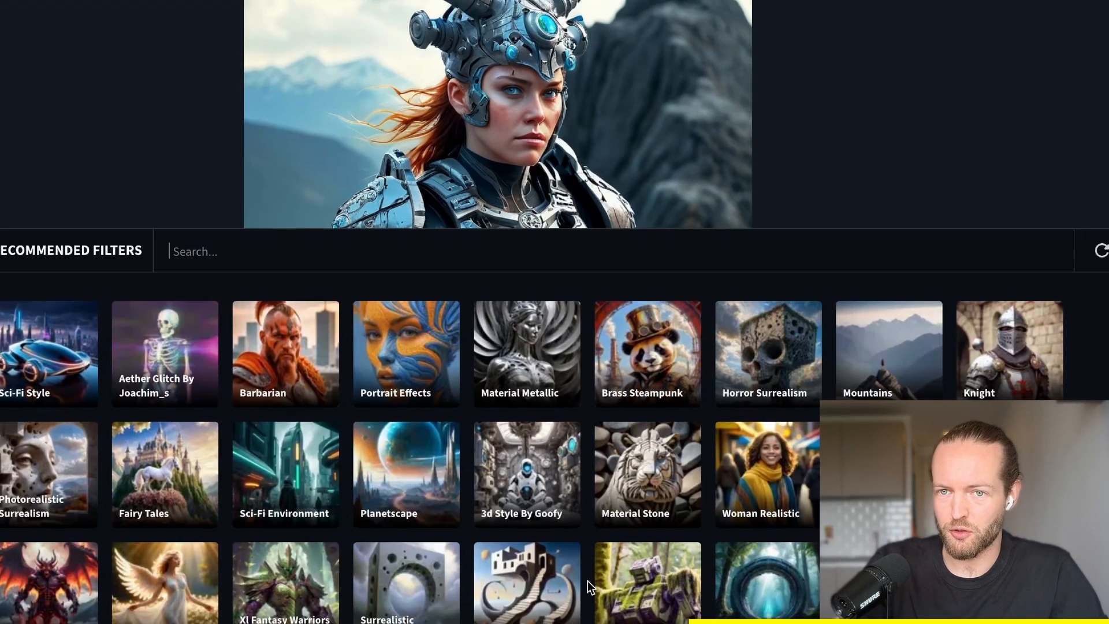
{"action": "scroll", "coordinate": [587, 581], "scroll_direction": "down", "scroll_amount": 5}
{"action": "left_click", "coordinate": [833, 301]}
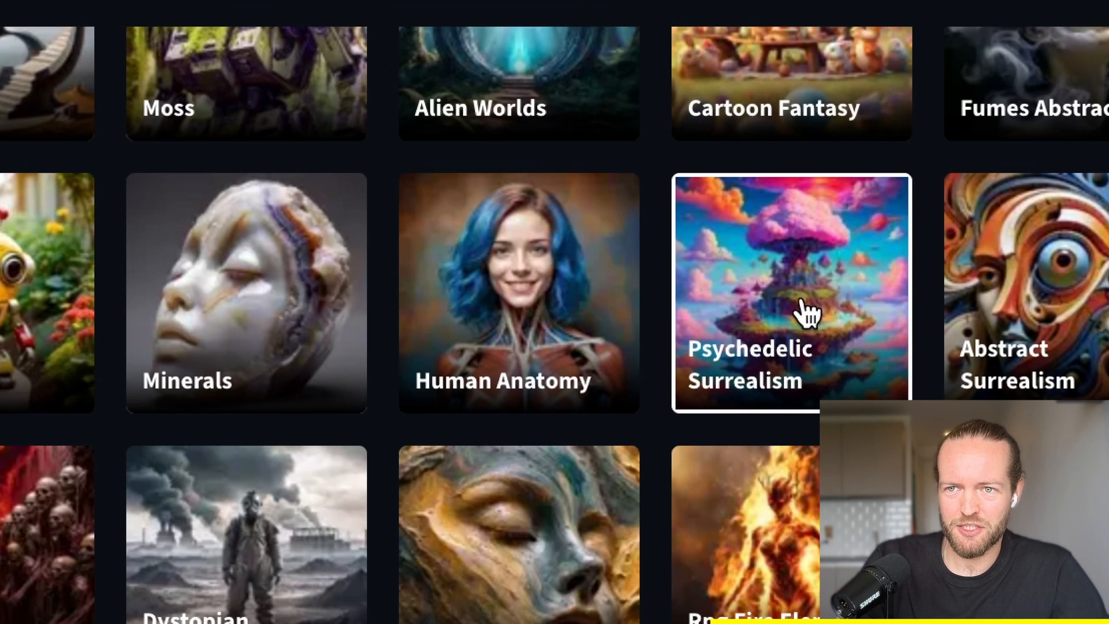
{"action": "left_click", "coordinate": [610, 335]}
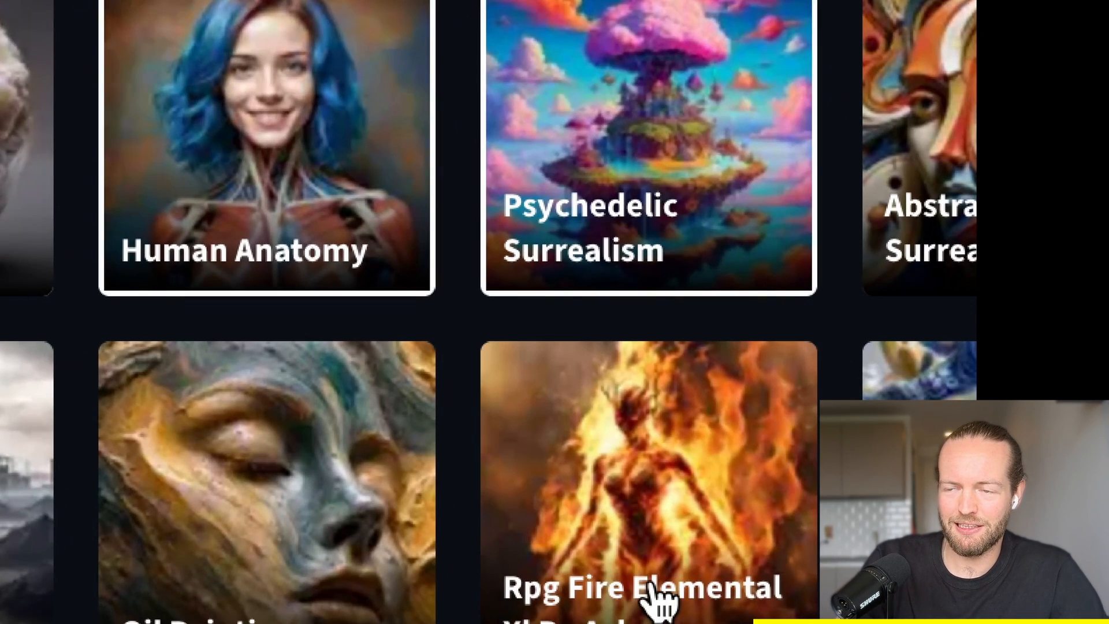
{"action": "left_click", "coordinate": [659, 584]}
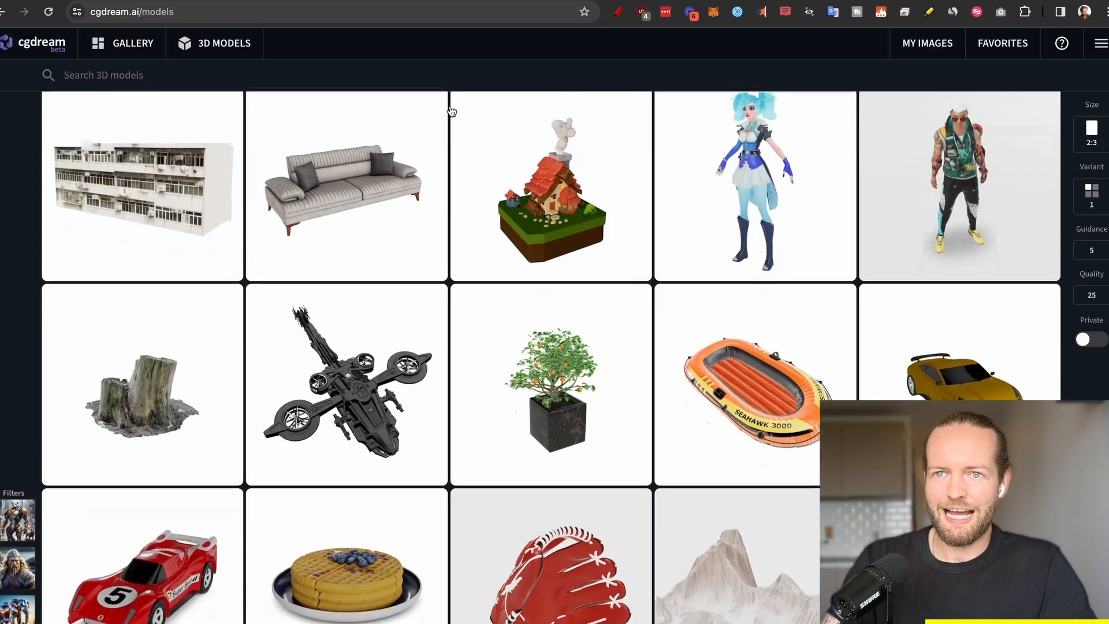
Browse the 3D model library and the image gallery for available objects and example images.
{"action": "scroll", "coordinate": [451, 111], "scroll_direction": "down", "scroll_amount": 9}
{"action": "scroll", "coordinate": [452, 111], "scroll_direction": "down", "scroll_amount": 7}
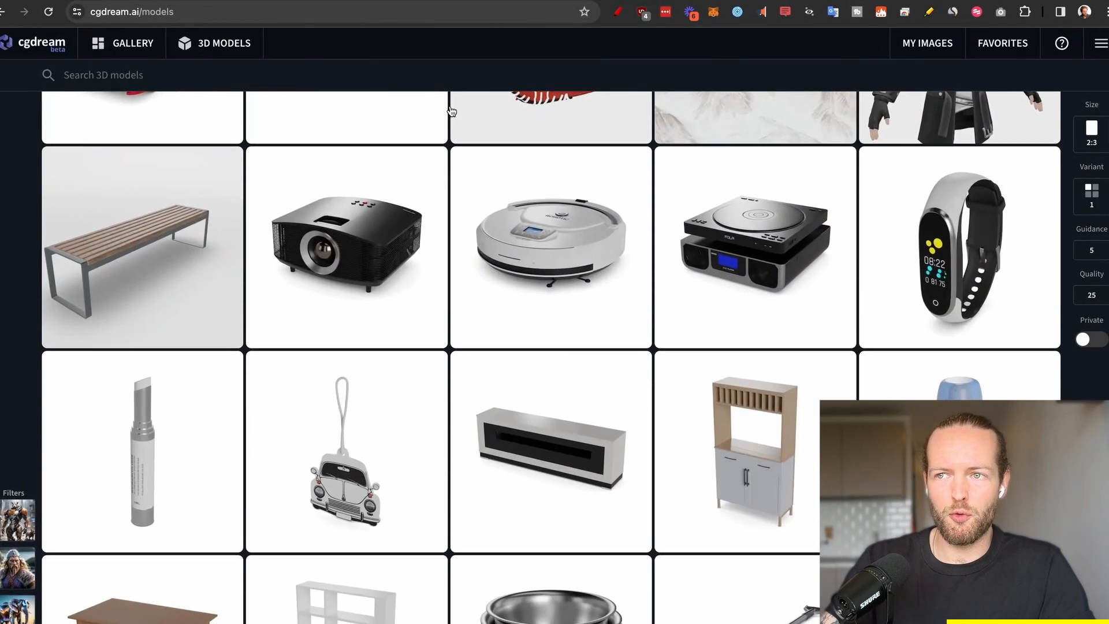
{"action": "scroll", "coordinate": [451, 61], "scroll_direction": "down", "scroll_amount": 9}
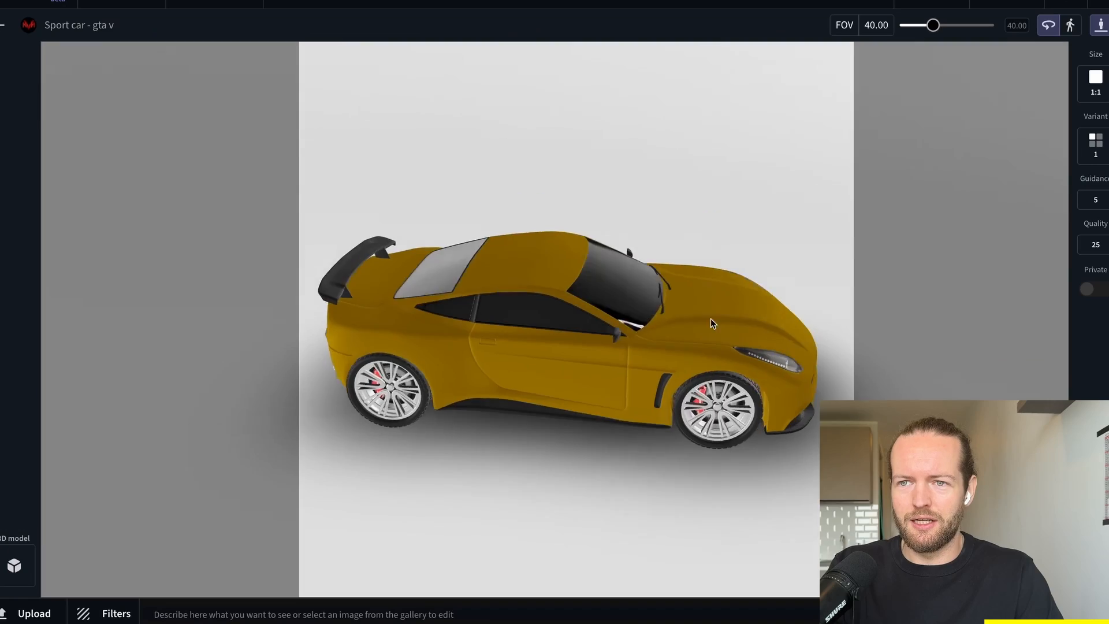
{"action": "left_click_drag", "start_coordinate": [711, 319], "coordinate": [635, 287]}
{"action": "left_click", "coordinate": [400, 615]}
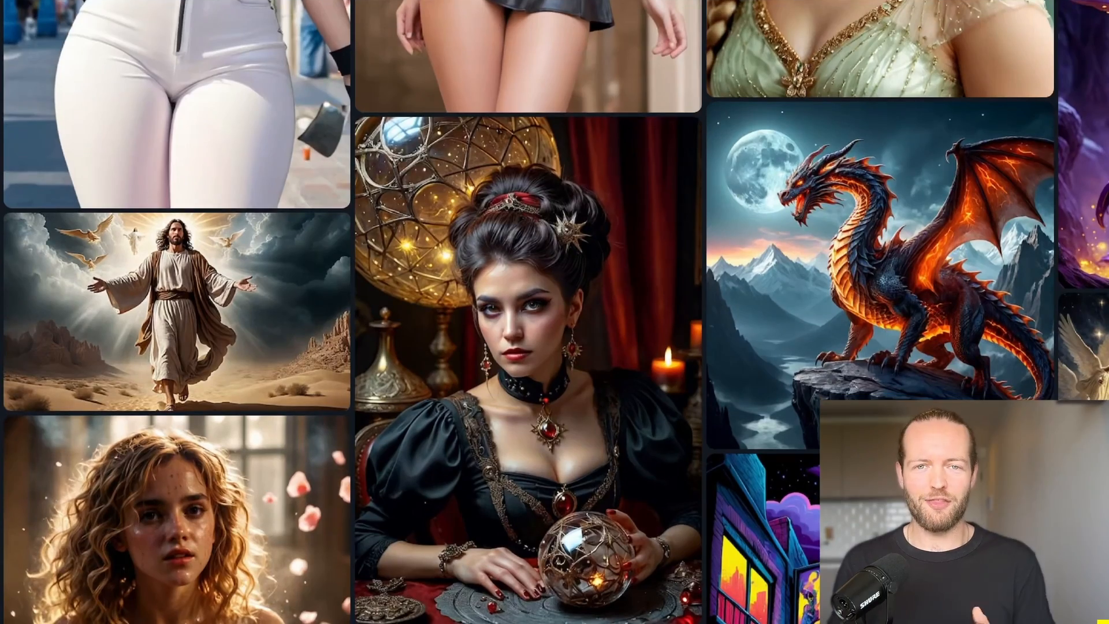
{"action": "scroll", "coordinate": [555, 312], "scroll_direction": "down", "scroll_amount": 6}
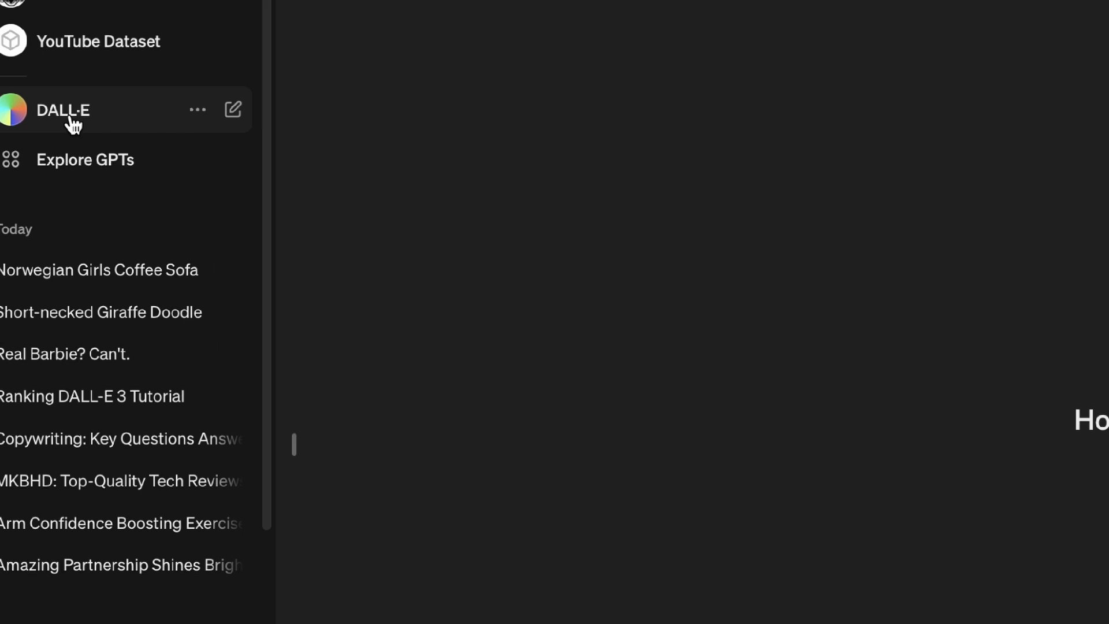
Switch to ChatGPT and open the DALL·E GPT.
{"action": "left_click", "coordinate": [70, 119]}
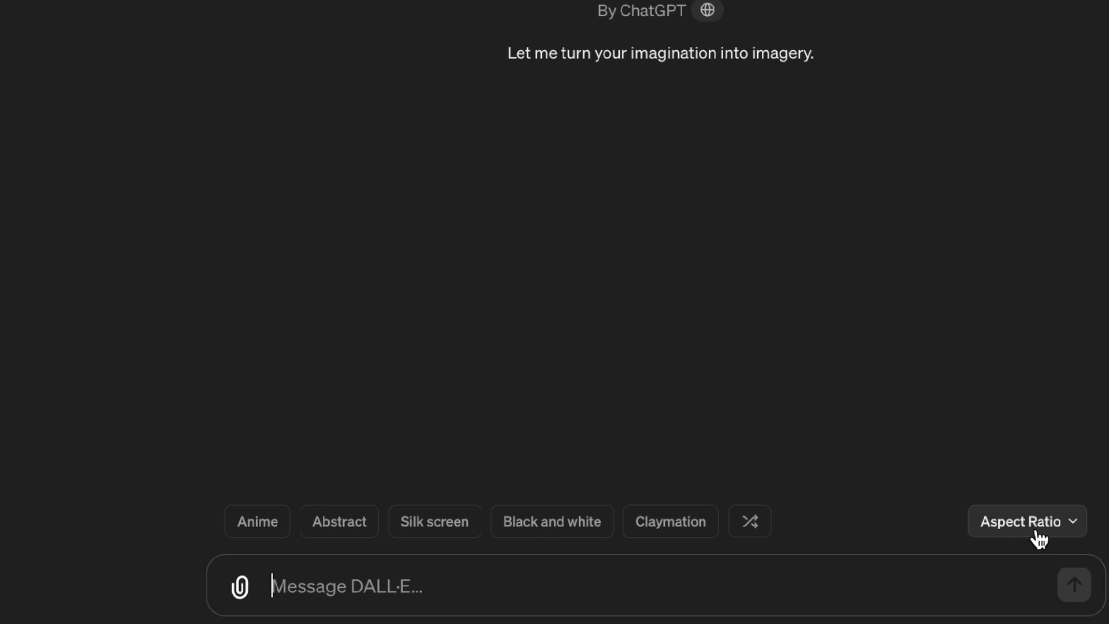
Add the Widescreen aspect ratio to the DALL·E prompt and clear it again.
{"action": "left_click", "coordinate": [1015, 517]}
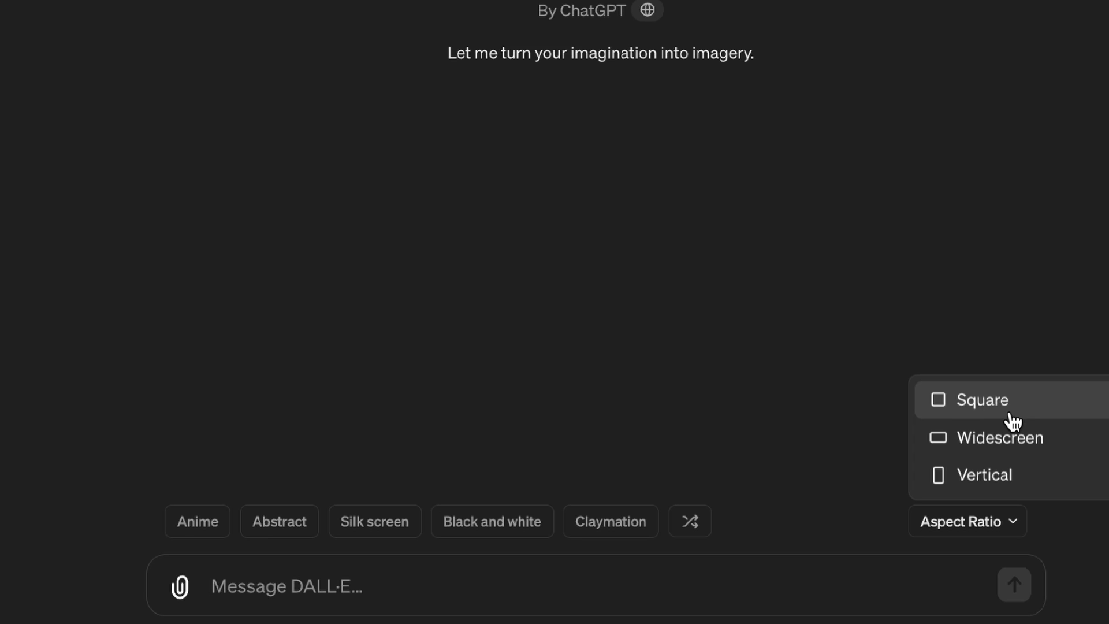
{"action": "left_click", "coordinate": [1018, 446]}
{"action": "left_click_drag", "start_coordinate": [359, 587], "coordinate": [209, 588]}
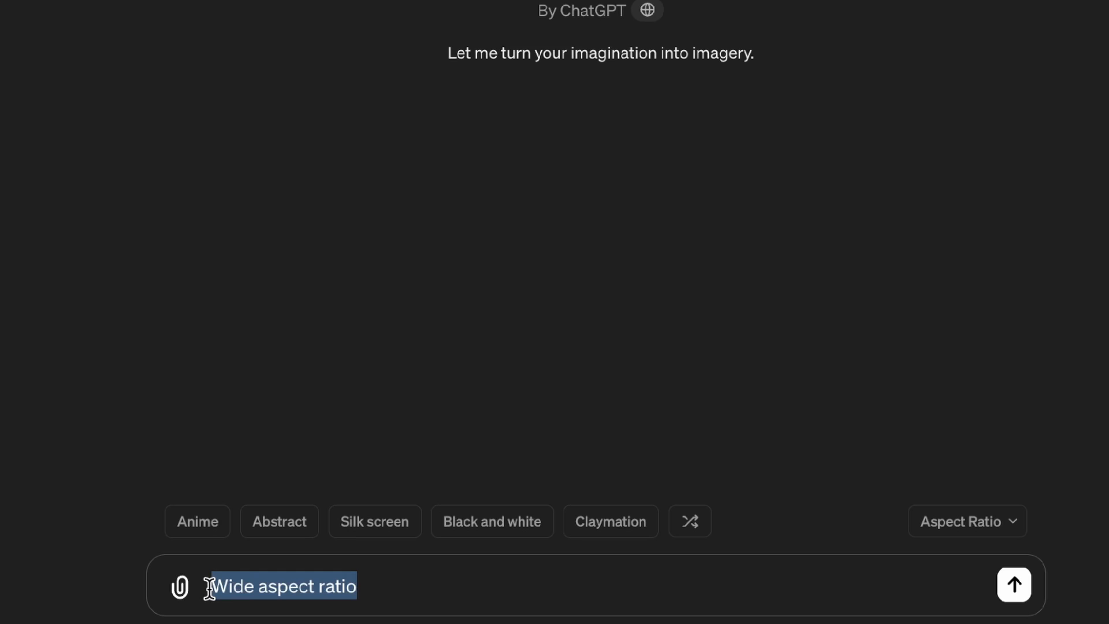
{"action": "key", "text": "BackSpace"}
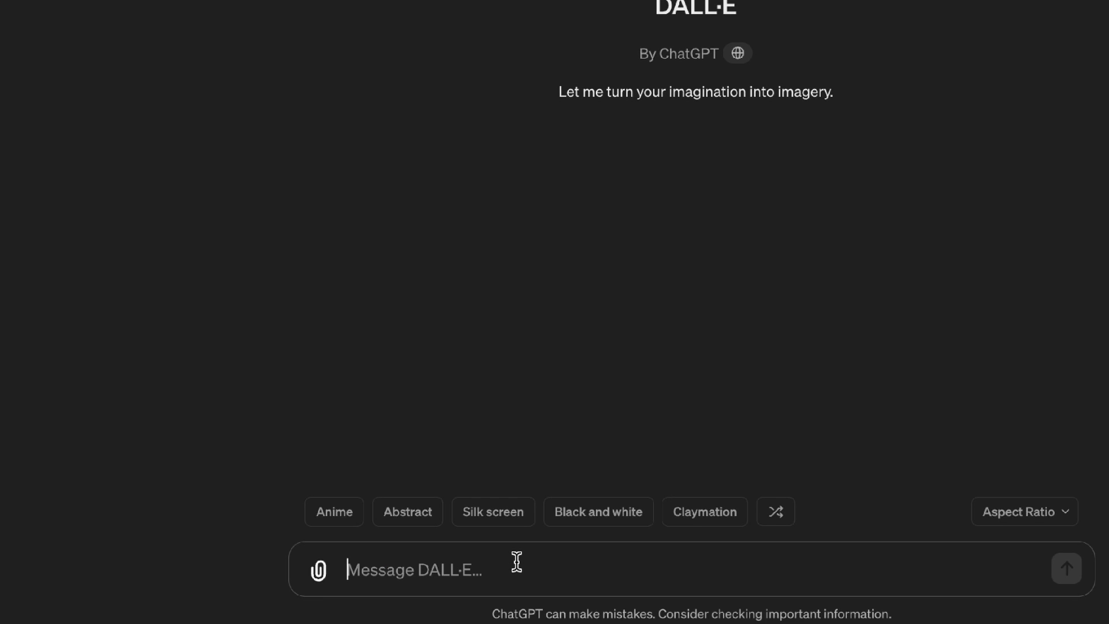
Generate a DALL·E image from "make some graphic design of a lightbulb surrounded by geometric shapes," with the Widescreen aspect ratio.
{"action": "type", "text": "make some graphic design of a li"}
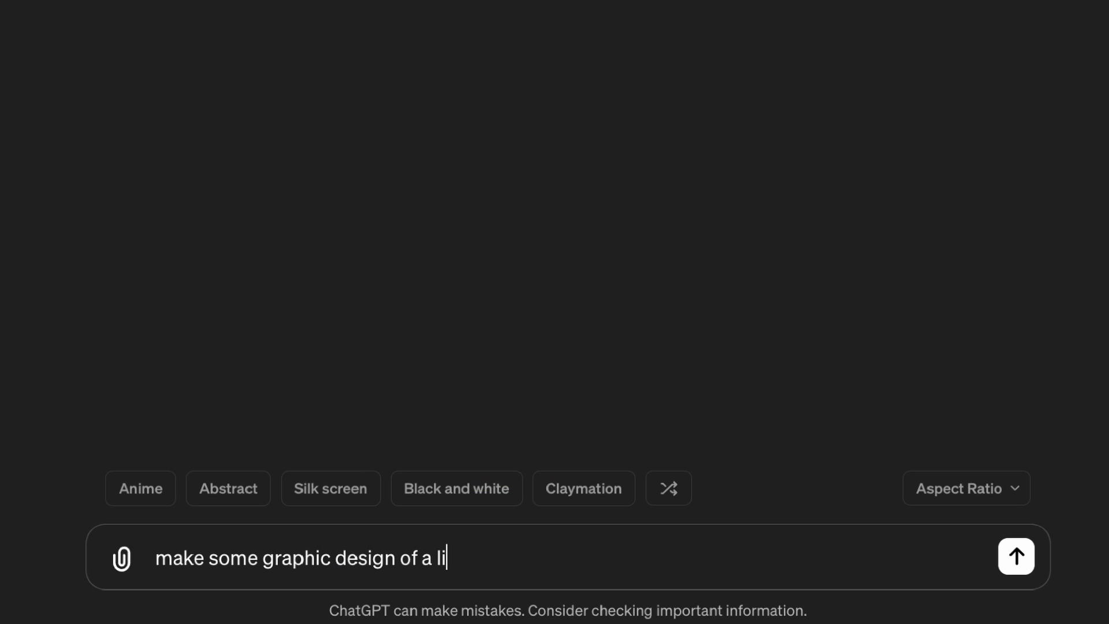
{"action": "type", "text": "ghtbulb surr"}
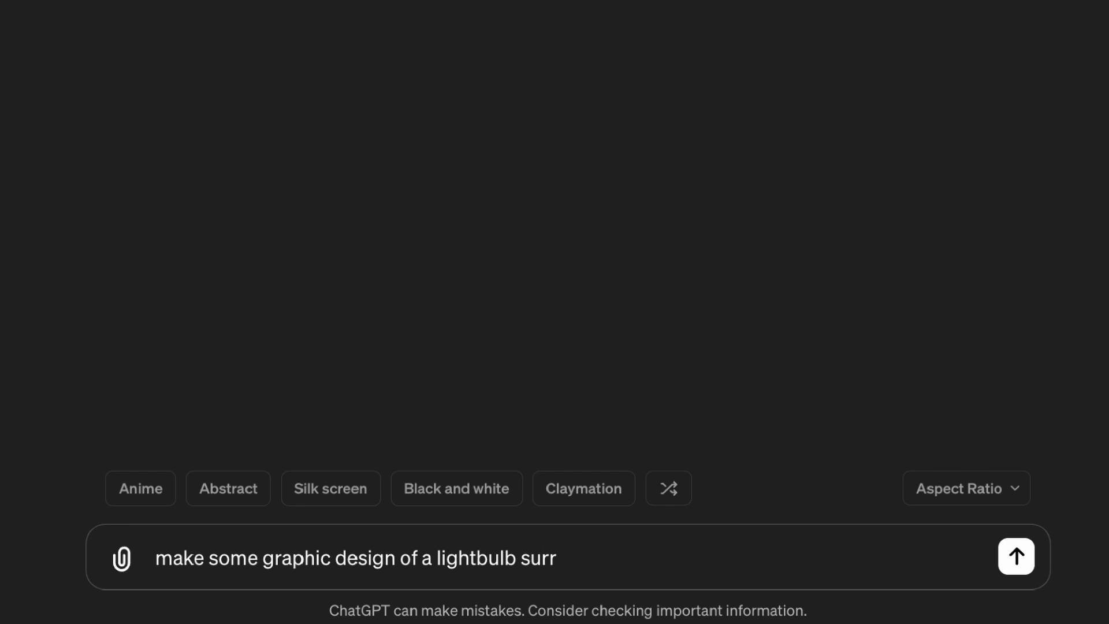
{"action": "type", "text": "ounded by geometric shapes,"}
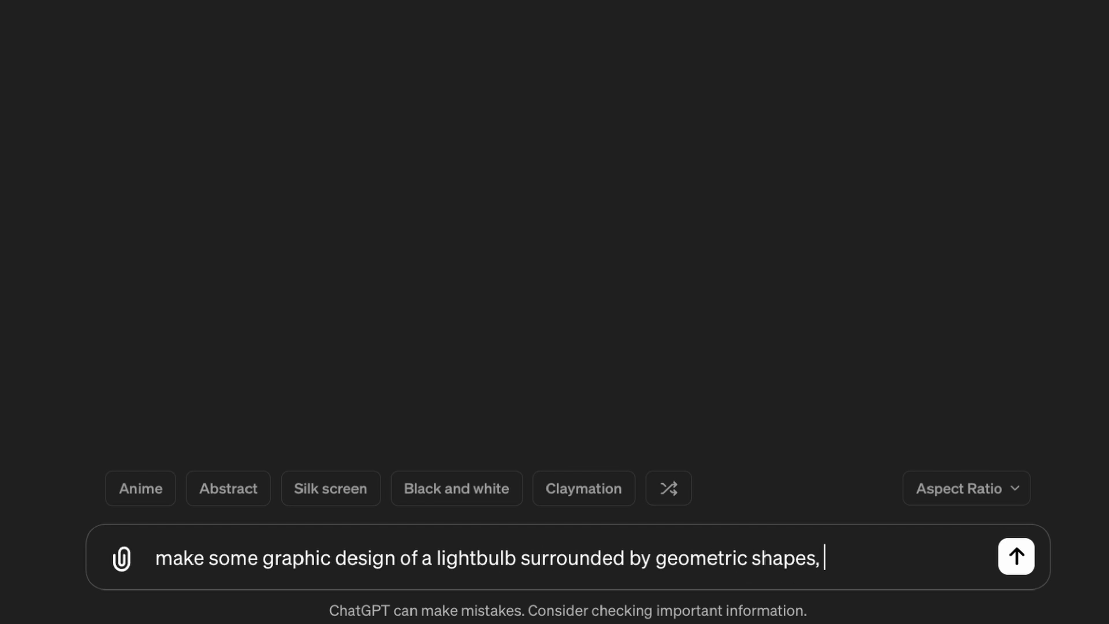
{"action": "left_click", "coordinate": [966, 494]}
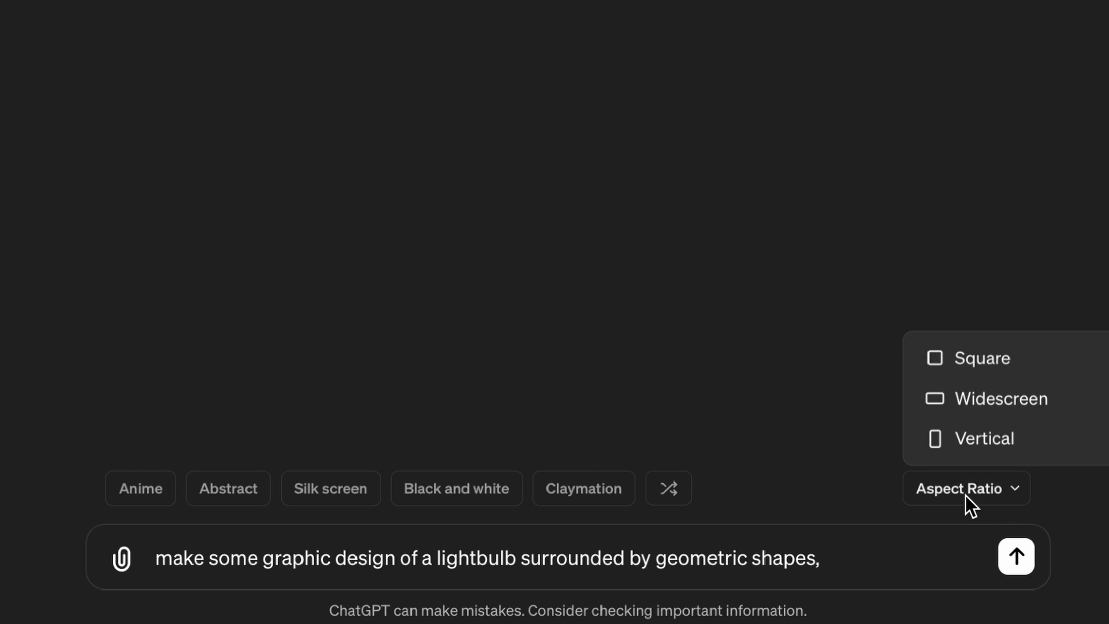
{"action": "left_click", "coordinate": [1001, 405]}
{"action": "left_click", "coordinate": [1016, 558]}
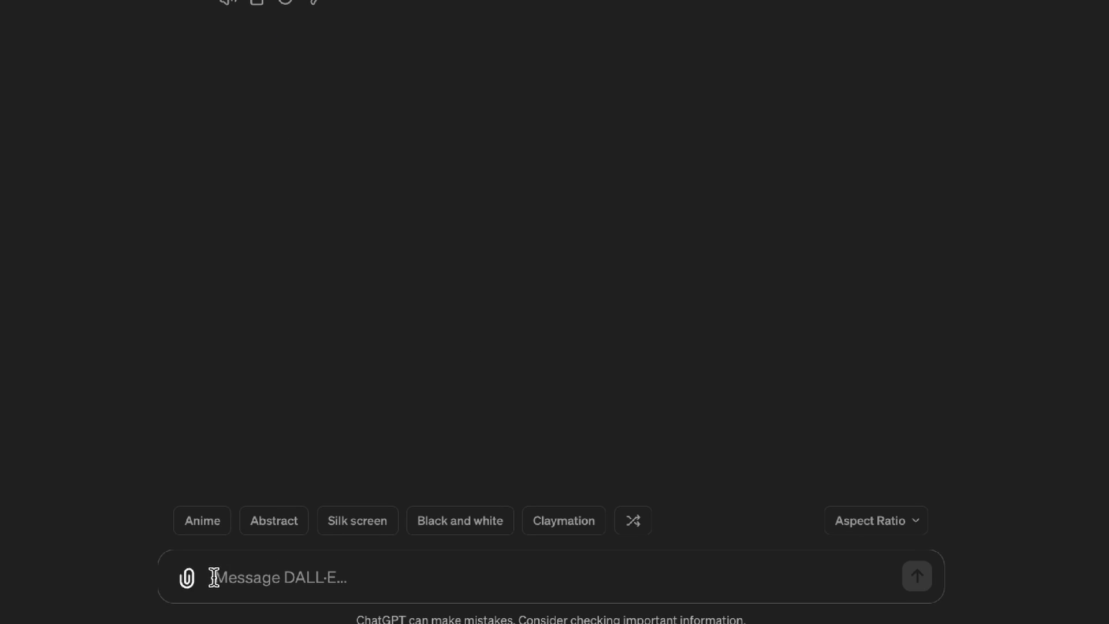
{"action": "type", "text": "sddsads"}
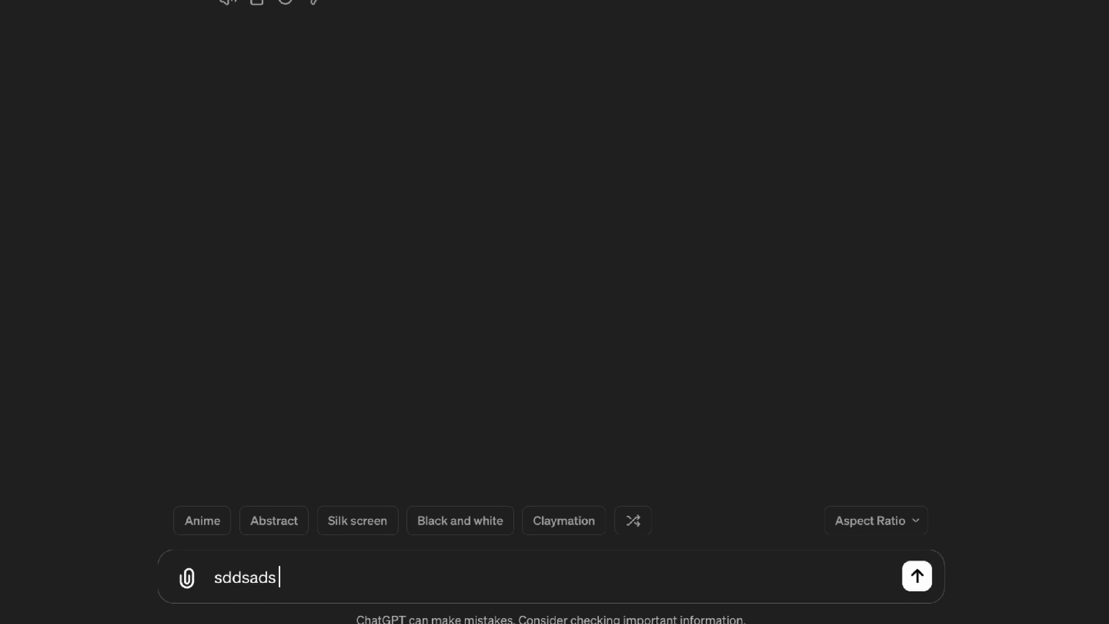
{"action": "key", "text": "ctrl+a"}
{"action": "key", "text": "BackSpace"}
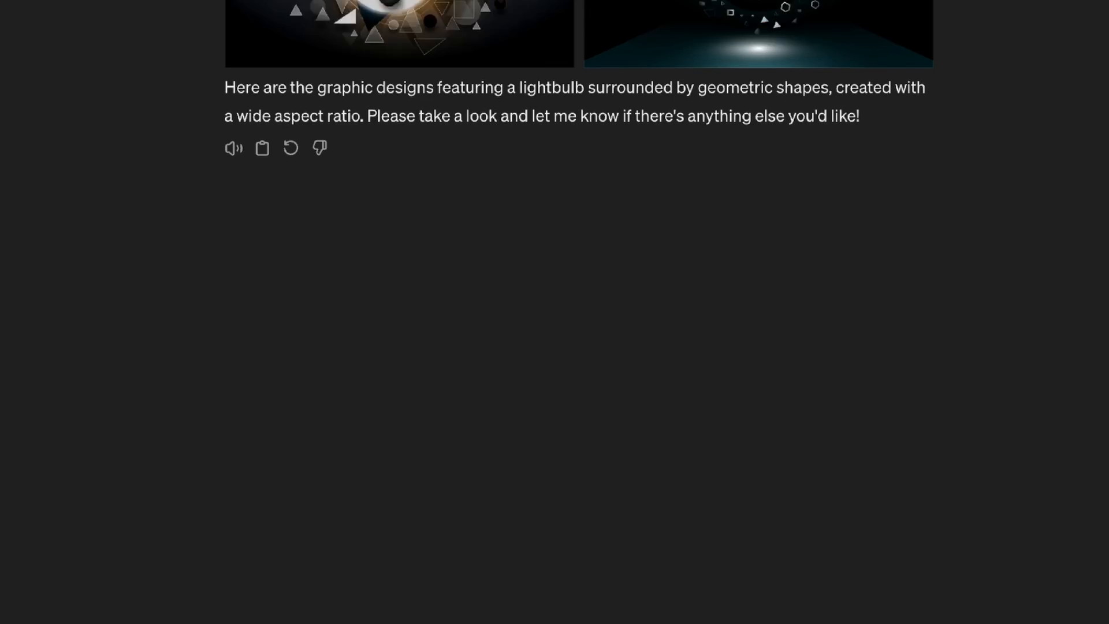
Edit the submitted lightbulb prompt to add "in wild colors" after "geometric shapes" and resubmit it.
{"action": "mouse_move", "coordinate": [371, 100]}
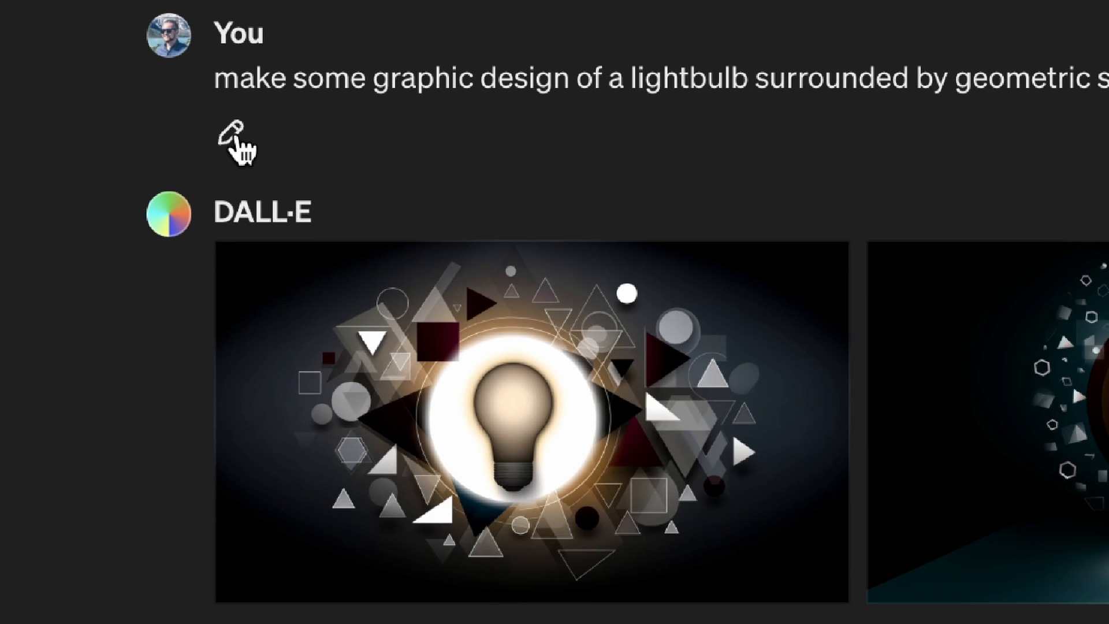
{"action": "left_click", "coordinate": [234, 137]}
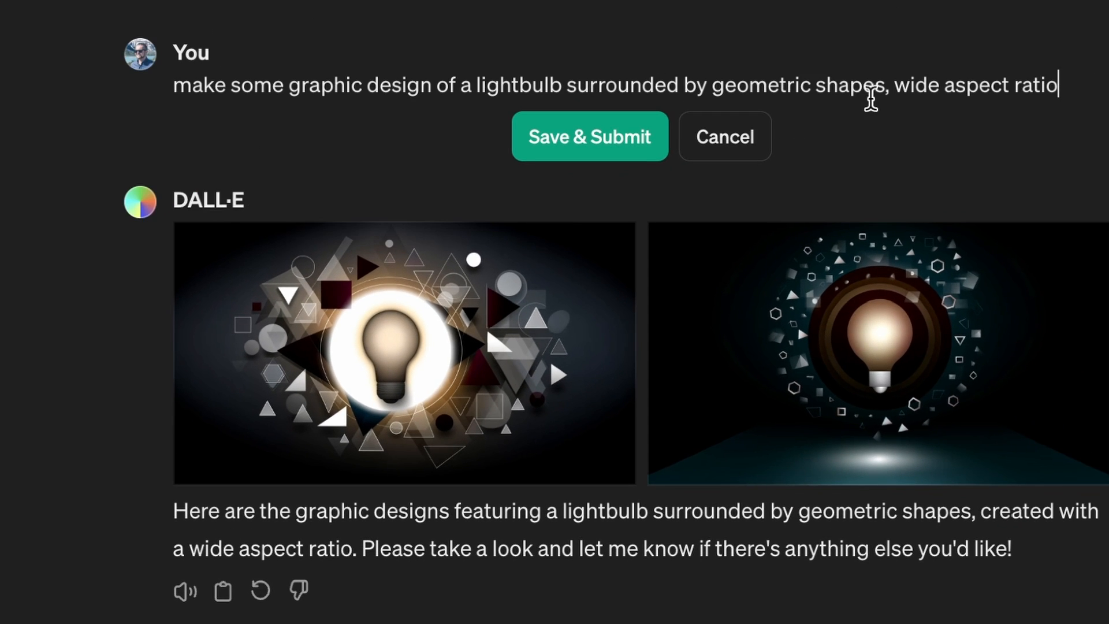
{"action": "left_click", "coordinate": [886, 95]}
{"action": "type", "text": "in wild col"}
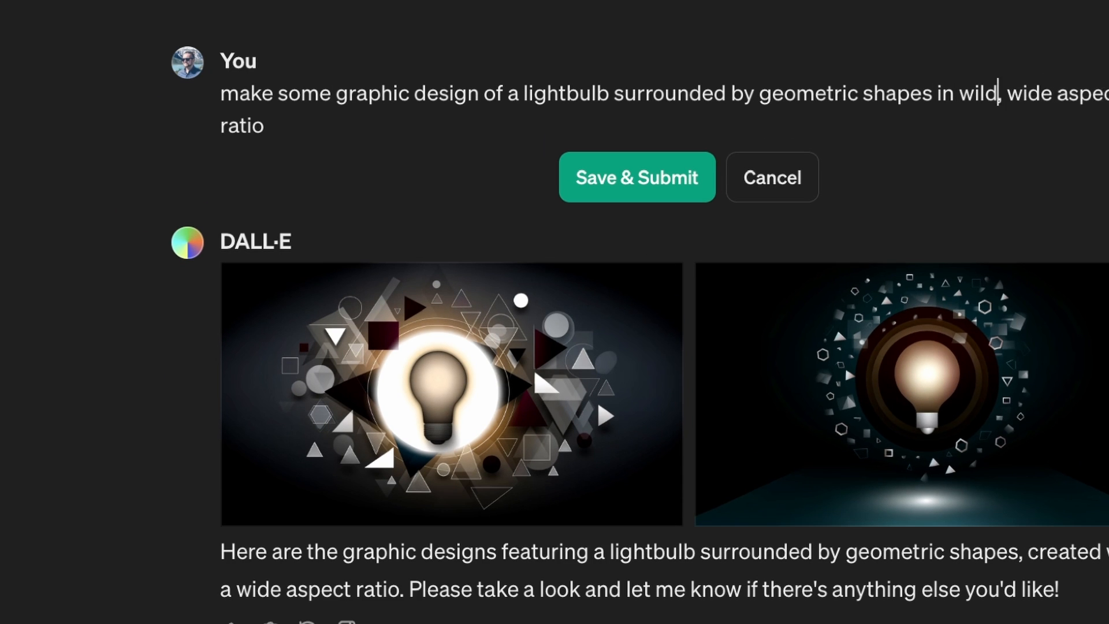
{"action": "type", "text": "ors"}
{"action": "key", "text": "Return"}
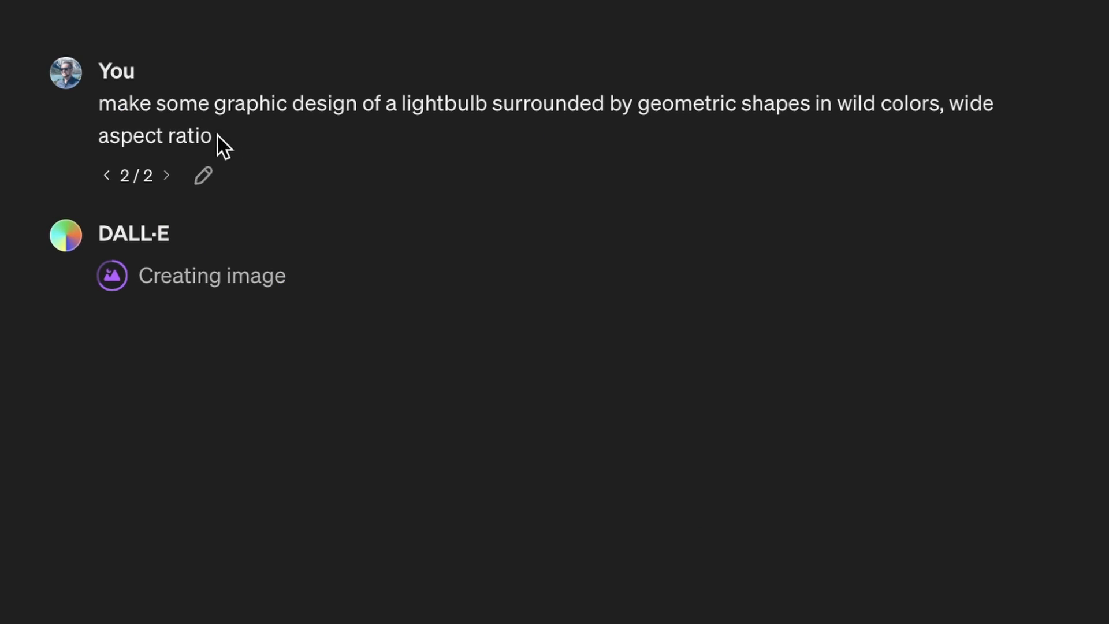
{"action": "left_click_drag", "start_coordinate": [337, 126], "coordinate": [226, 99]}
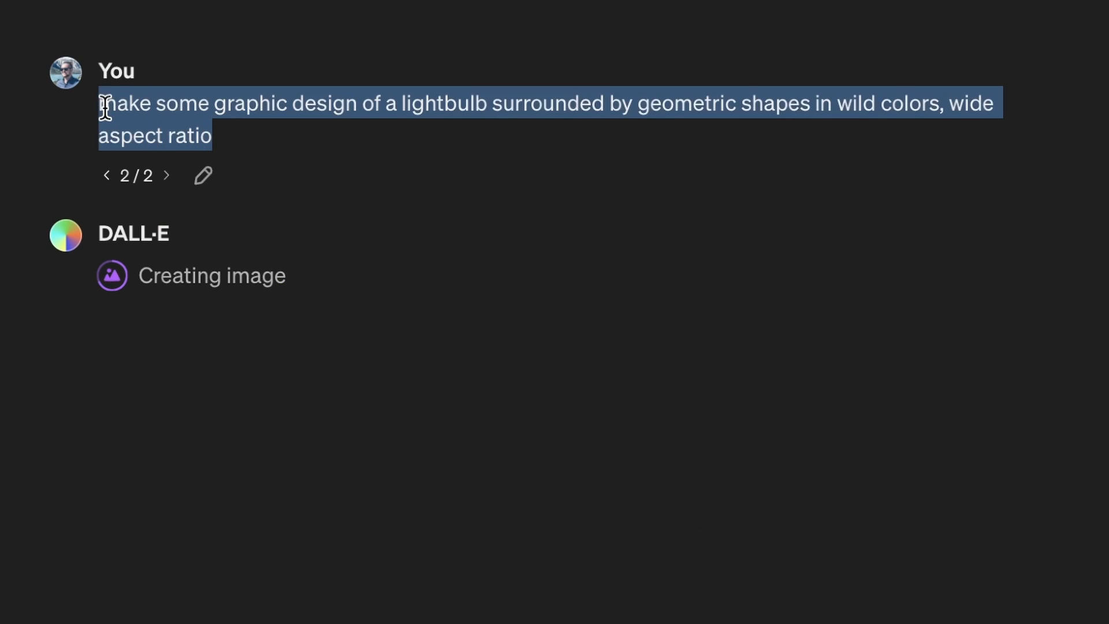
{"action": "left_click", "coordinate": [204, 176]}
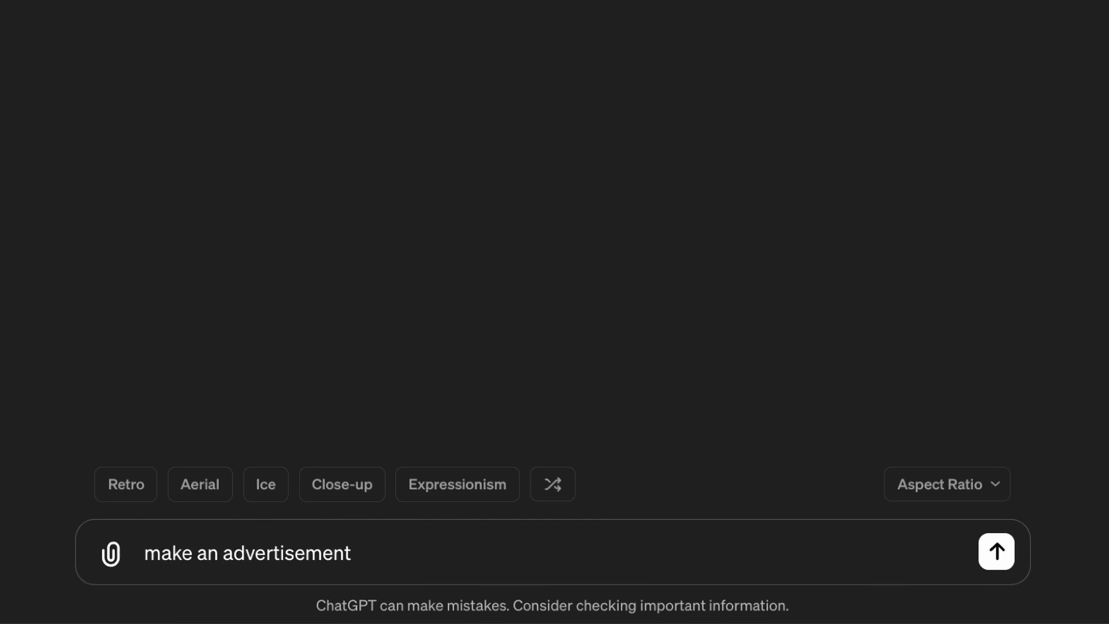
Submit the prompt "make an advertisement of diamond ring resting on a fluffy elegant pillow with gold accents" with the Vertical aspect ratio.
{"action": "type", "text": "of diamond ring resti"}
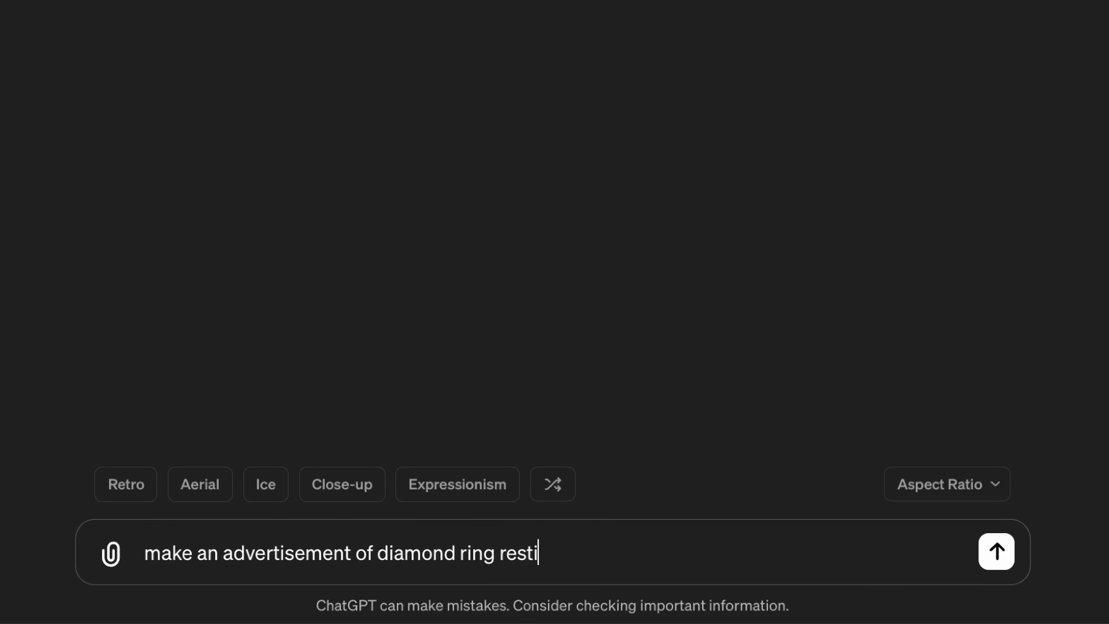
{"action": "type", "text": "ng on a fluff"}
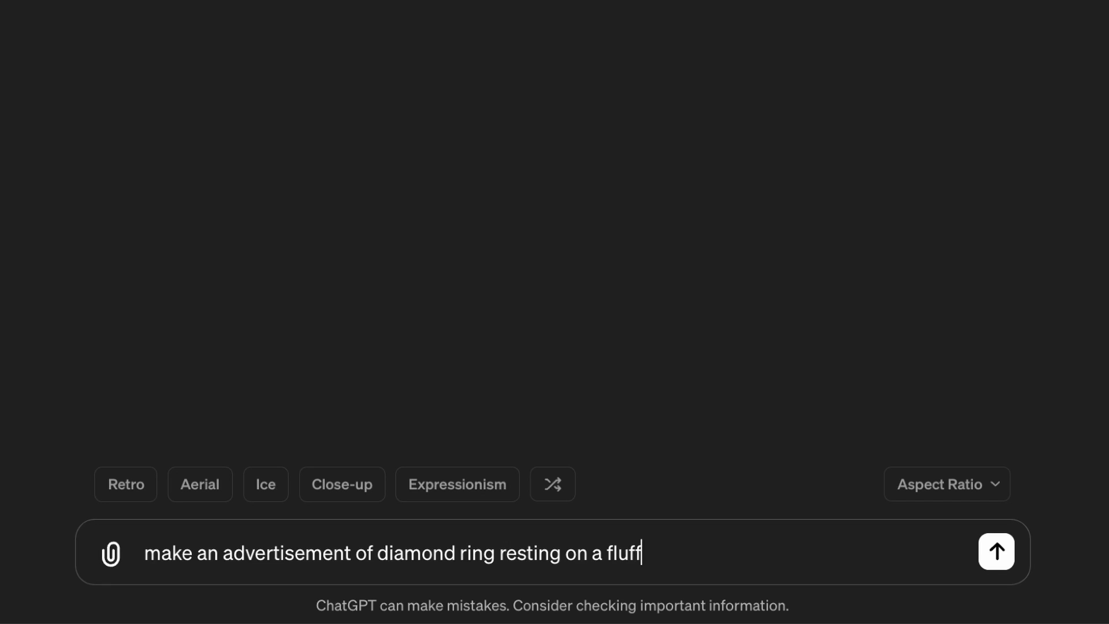
{"action": "type", "text": "y elegant pillow wi"}
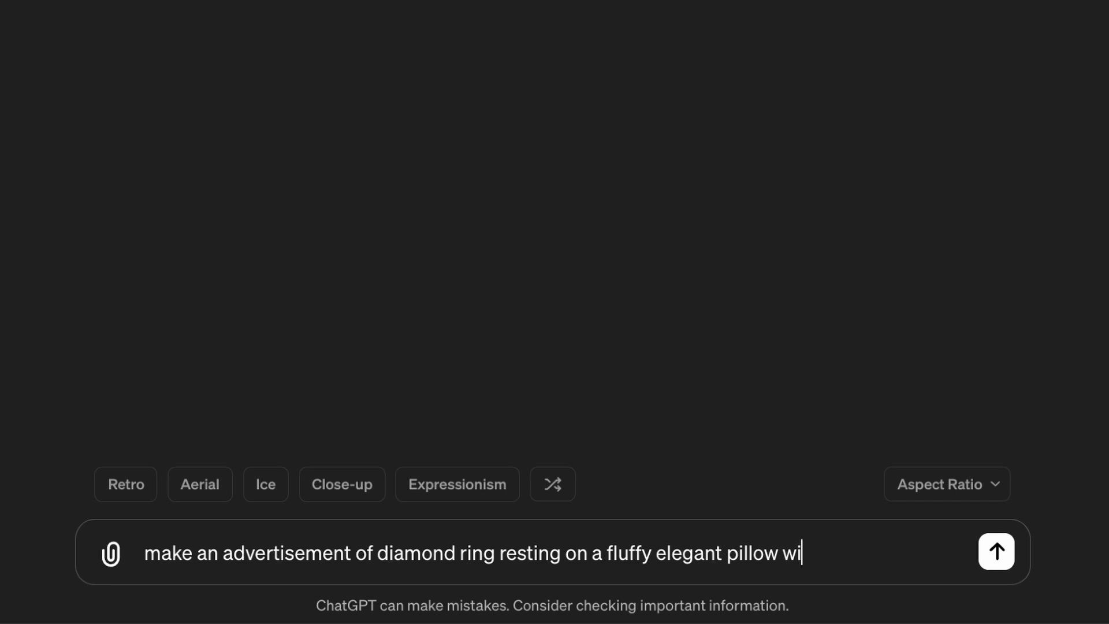
{"action": "type", "text": "th gold accents"}
{"action": "left_click", "coordinate": [956, 491]}
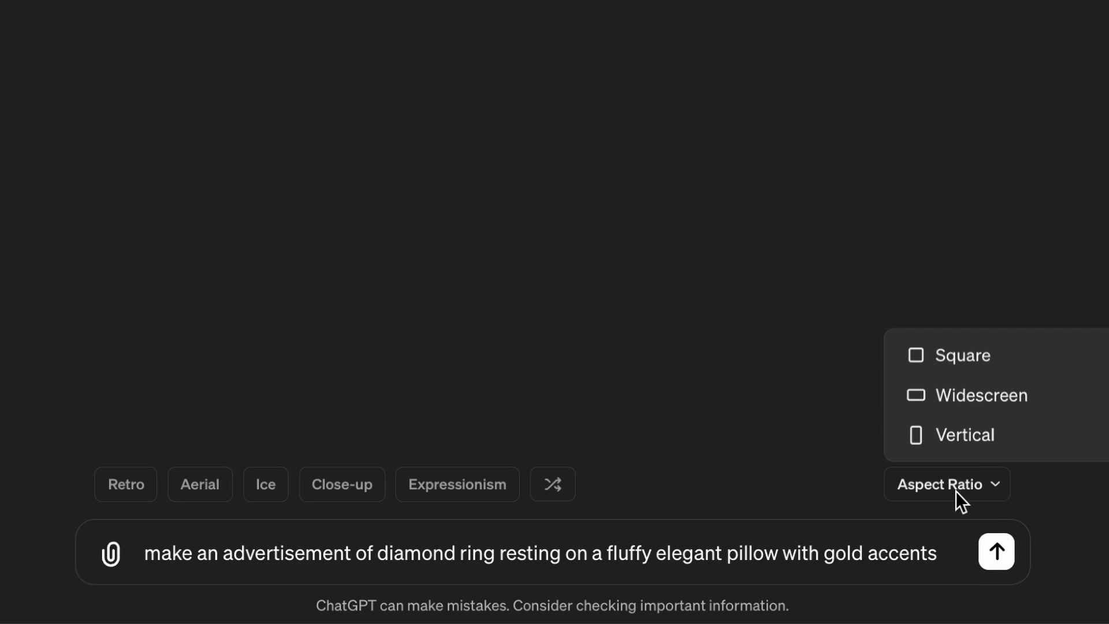
{"action": "left_click", "coordinate": [975, 440]}
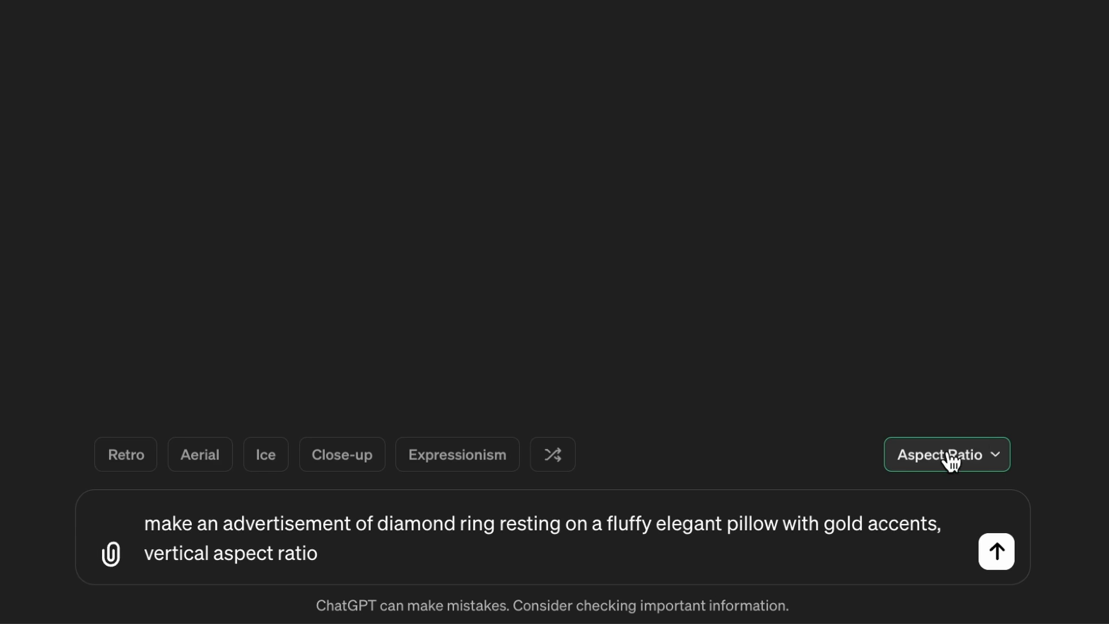
{"action": "left_click", "coordinate": [993, 566]}
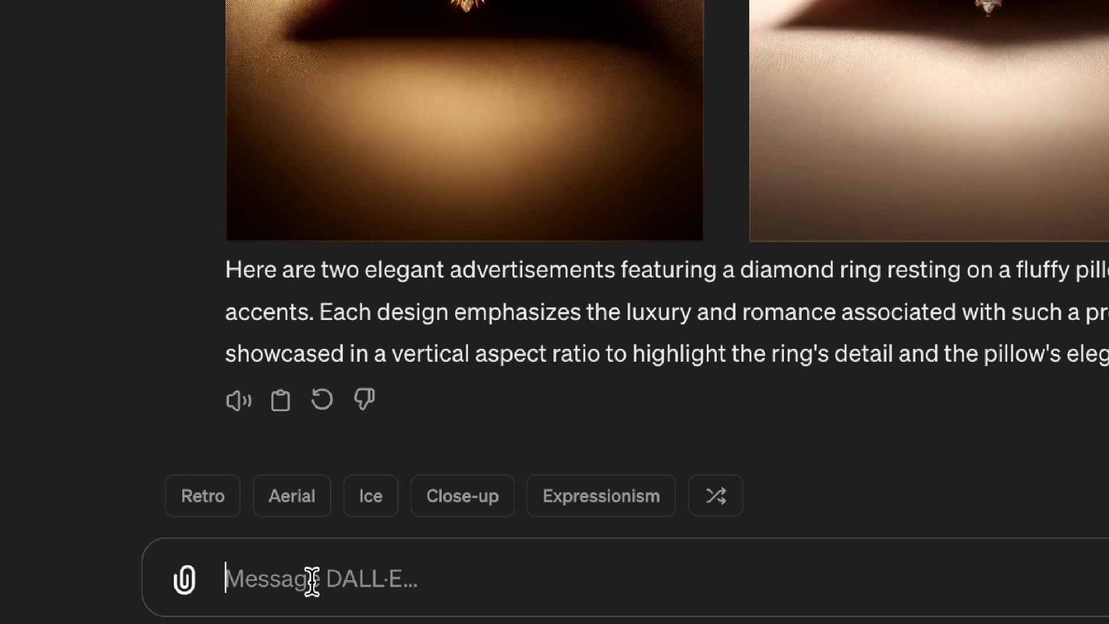
Enter the prompt template "make a logo design of (object + background) in the style of" and look through logo design styles in a web search.
{"action": "type", "text": "make a logo design of (object + background) in the style of"}
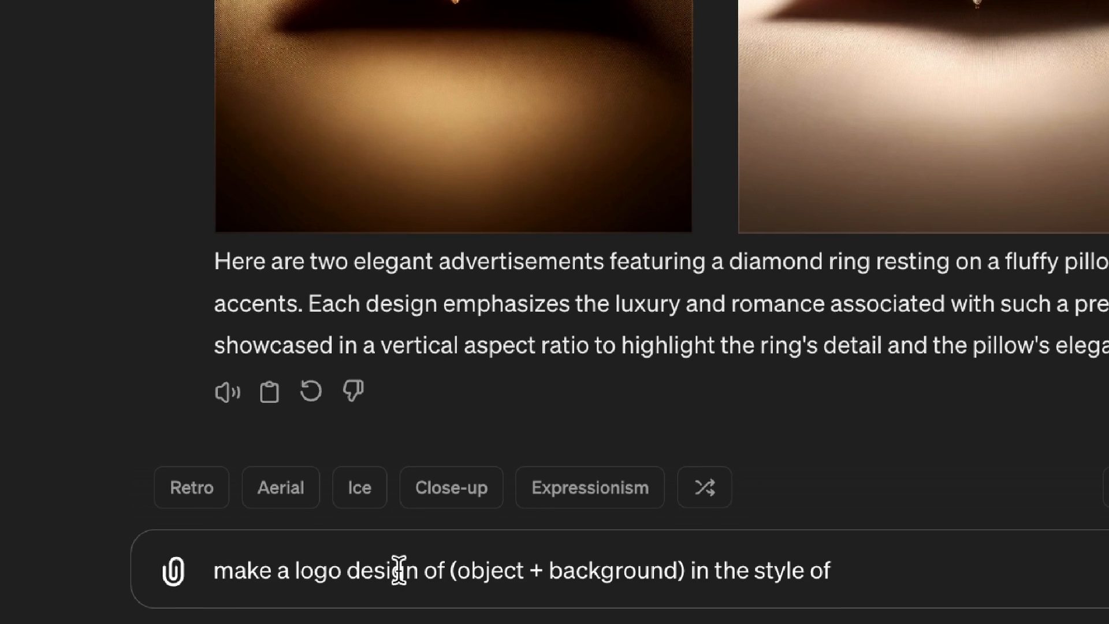
{"action": "left_click_drag", "start_coordinate": [457, 570], "coordinate": [685, 576]}
{"action": "left_click", "coordinate": [856, 572]}
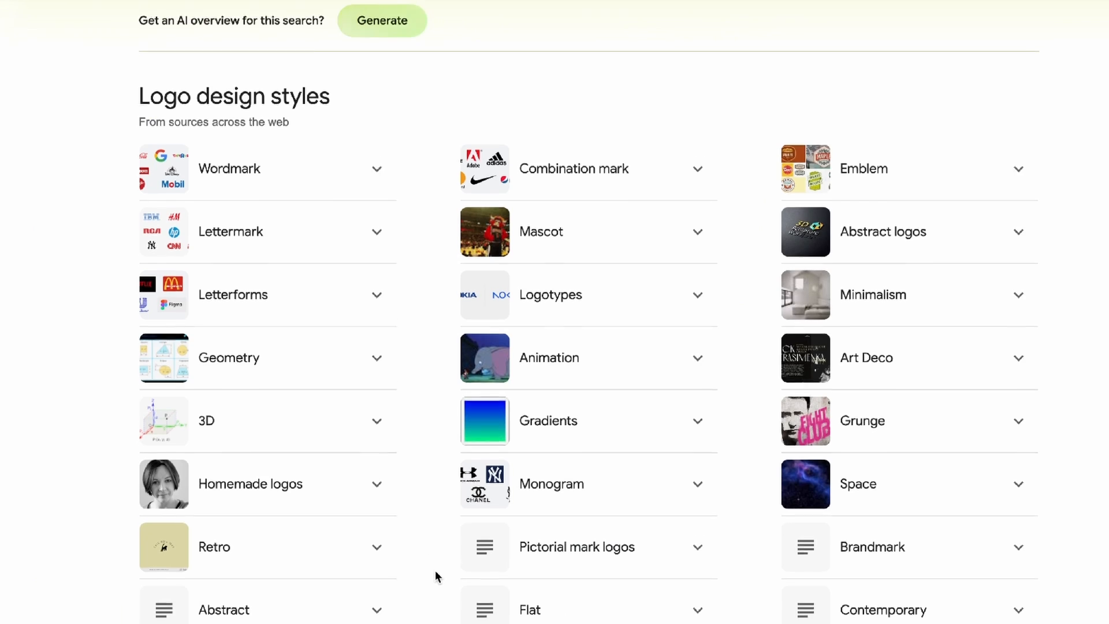
{"action": "scroll", "coordinate": [435, 571], "scroll_direction": "down", "scroll_amount": 2}
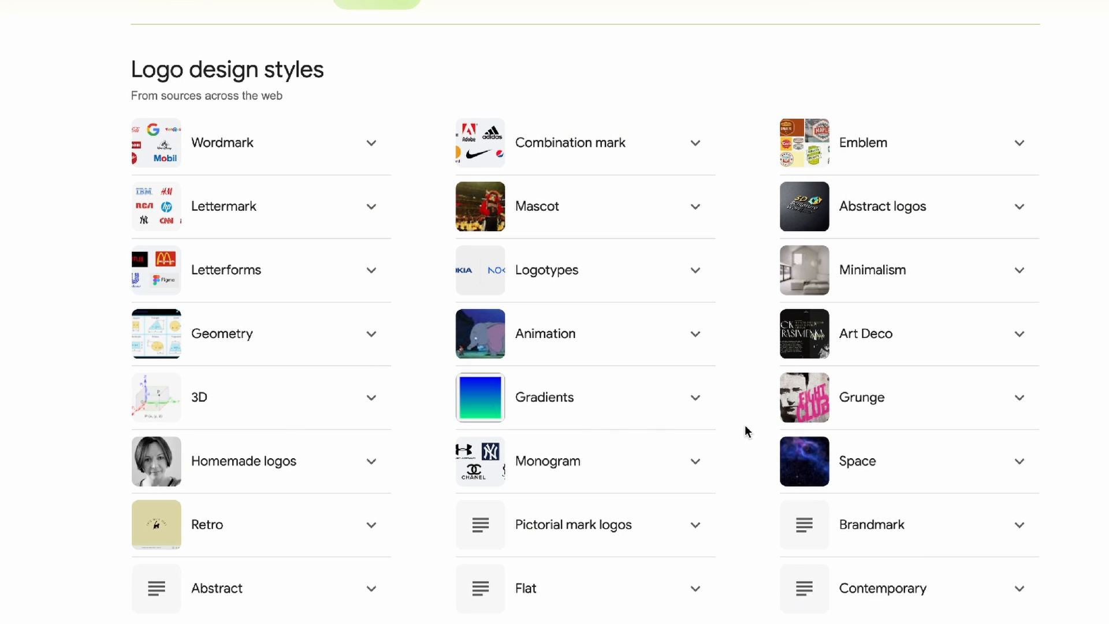
Replace the object and background placeholder with "habit tracker on a desk" in the ios app logo prompt and submit it with the Square aspect ratio.
{"action": "left_click_drag", "start_coordinate": [692, 596], "coordinate": [798, 600]}
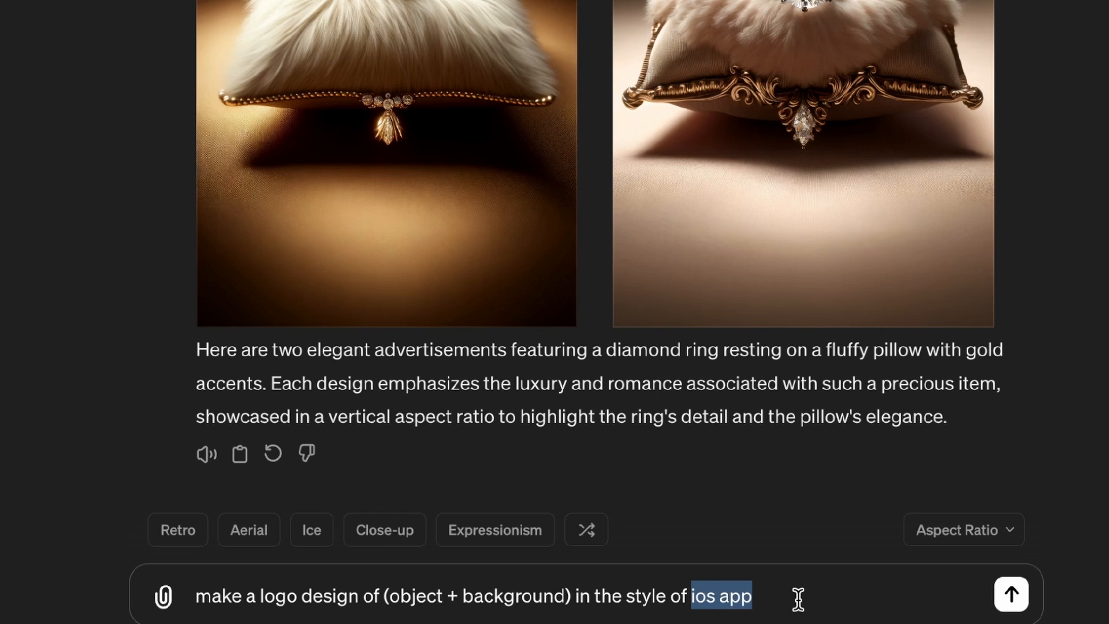
{"action": "left_click_drag", "start_coordinate": [572, 595], "coordinate": [383, 589]}
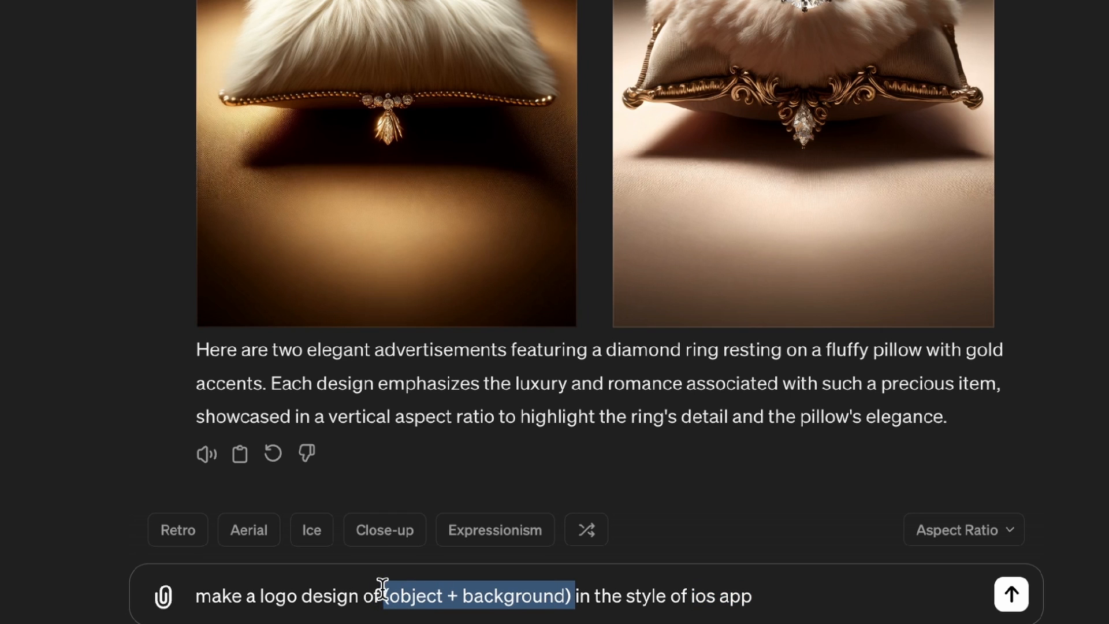
{"action": "type", "text": "habit tracker on a desk"}
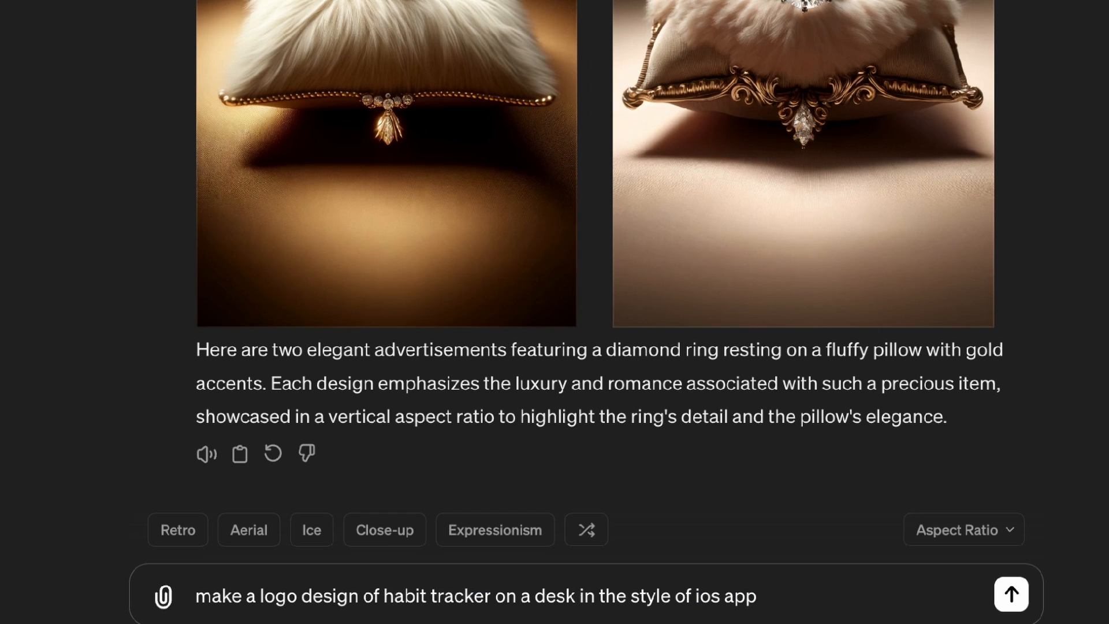
{"action": "left_click", "coordinate": [965, 531]}
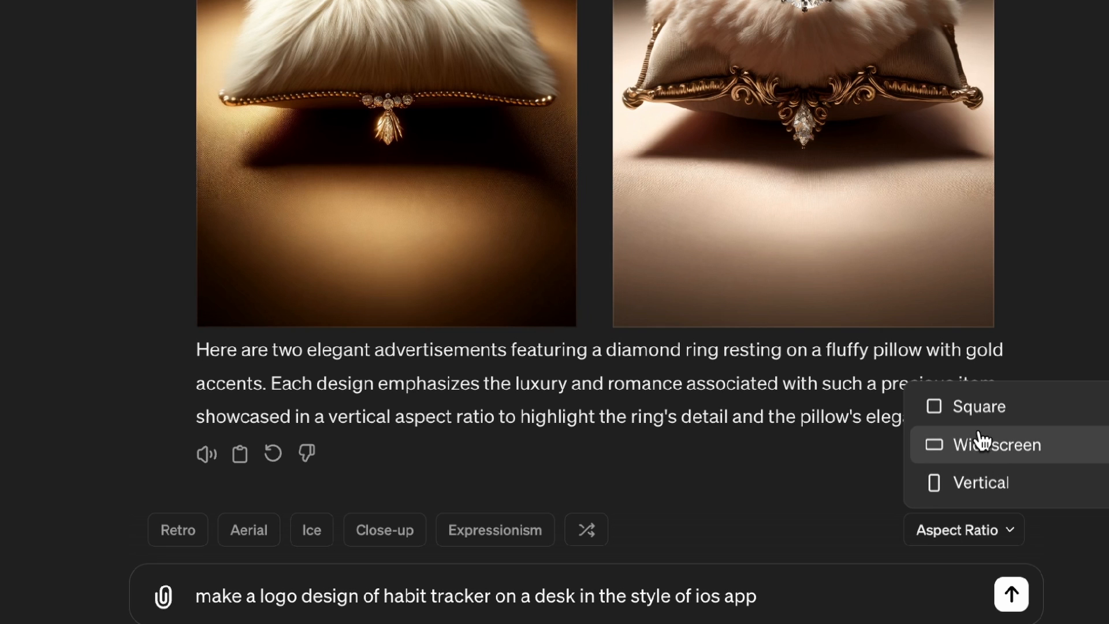
{"action": "left_click", "coordinate": [977, 413]}
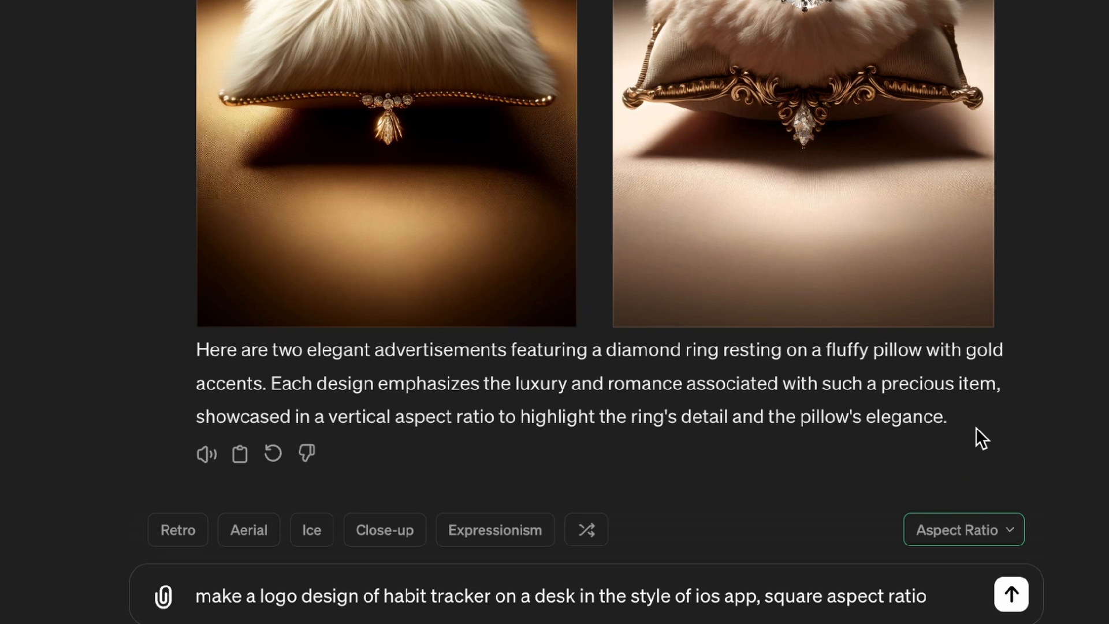
{"action": "left_click", "coordinate": [1012, 595]}
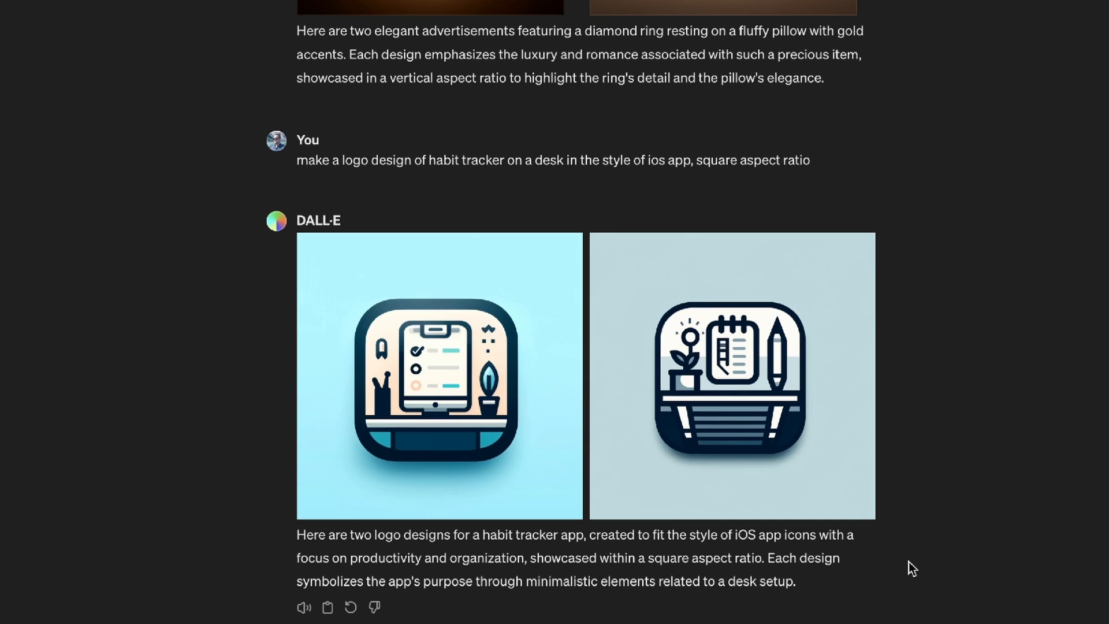
Edit the submitted habit tracker logo prompt to ask for a 3D ios app style and resubmit it.
{"action": "left_click", "coordinate": [304, 184]}
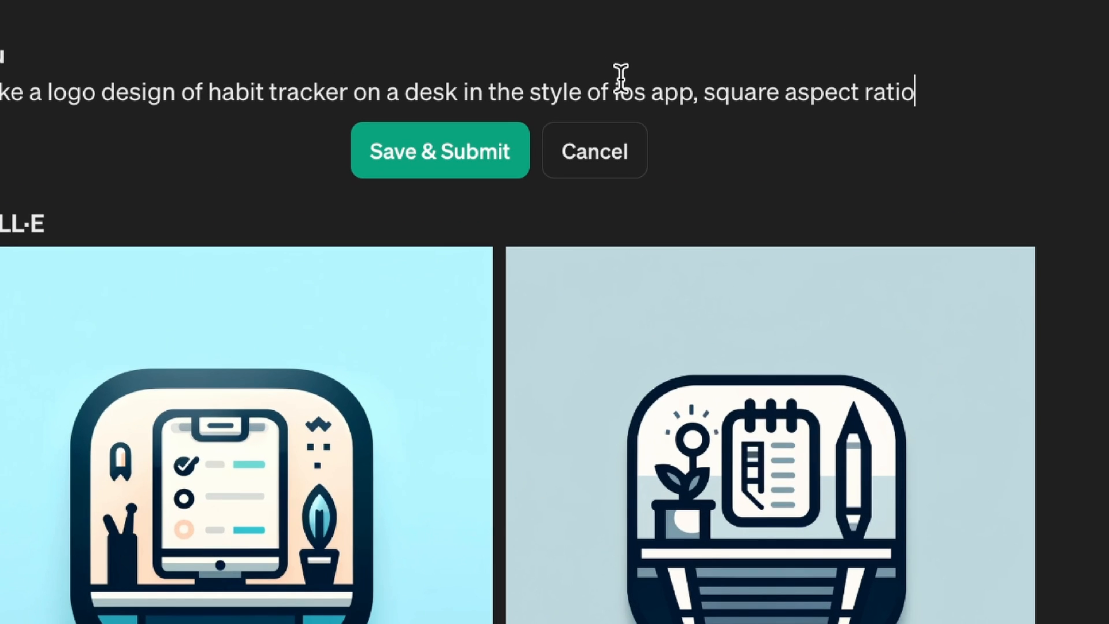
{"action": "left_click", "coordinate": [618, 86]}
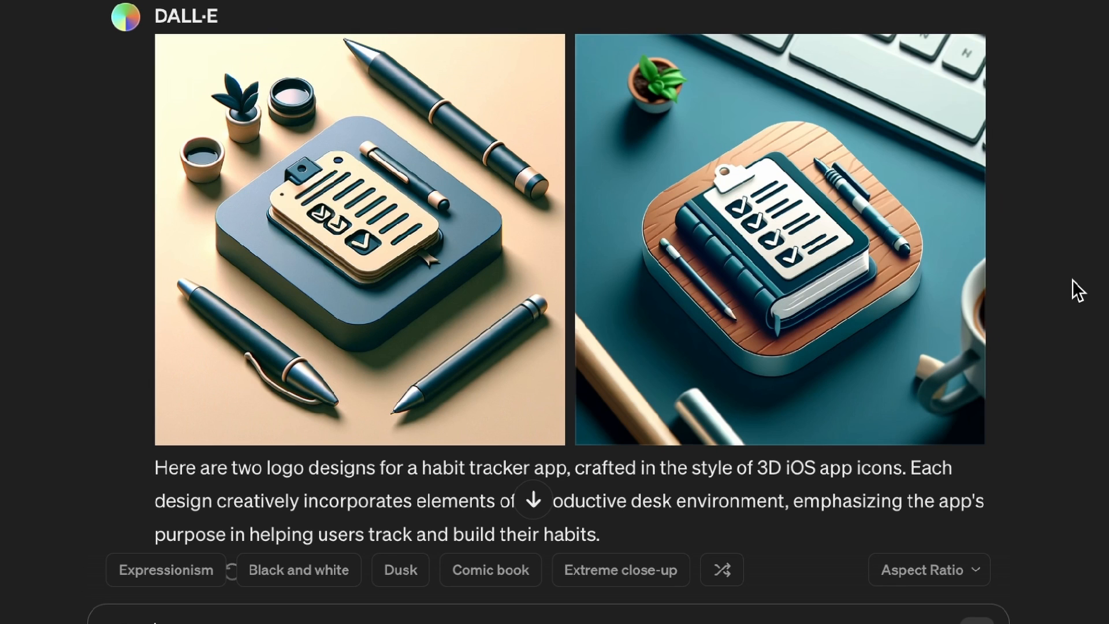
Enter the prompt "make an animated character of a young girl and boy chasing after a butterfly in a field of flowers".
{"action": "scroll", "coordinate": [1073, 280], "scroll_direction": "down", "scroll_amount": 2}
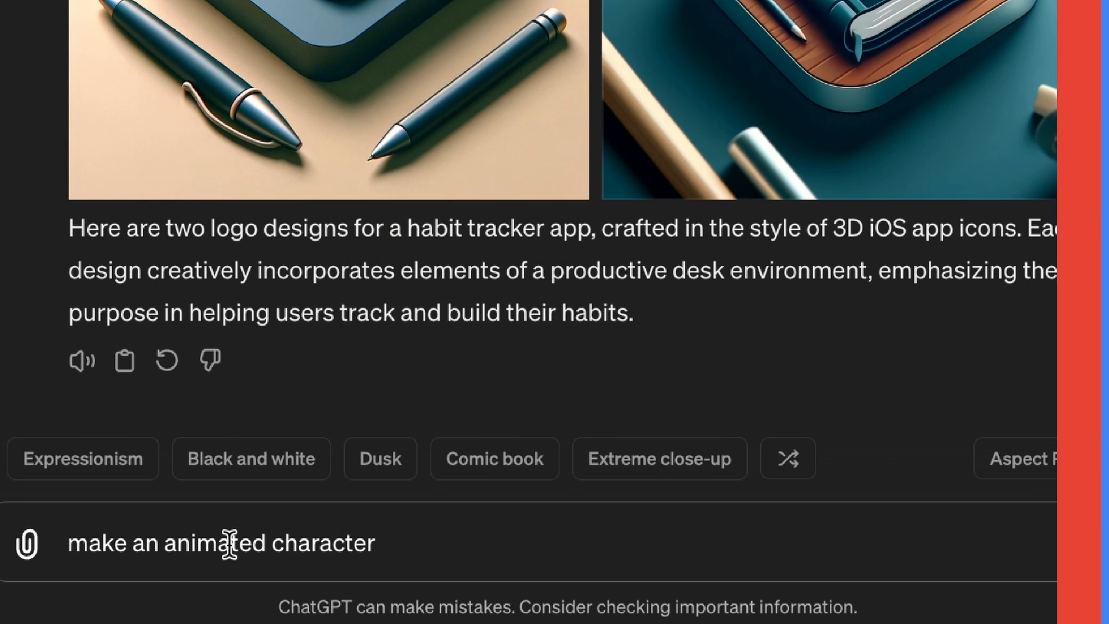
{"action": "type", "text": "of a young girl and boy chasing after a butterfly"}
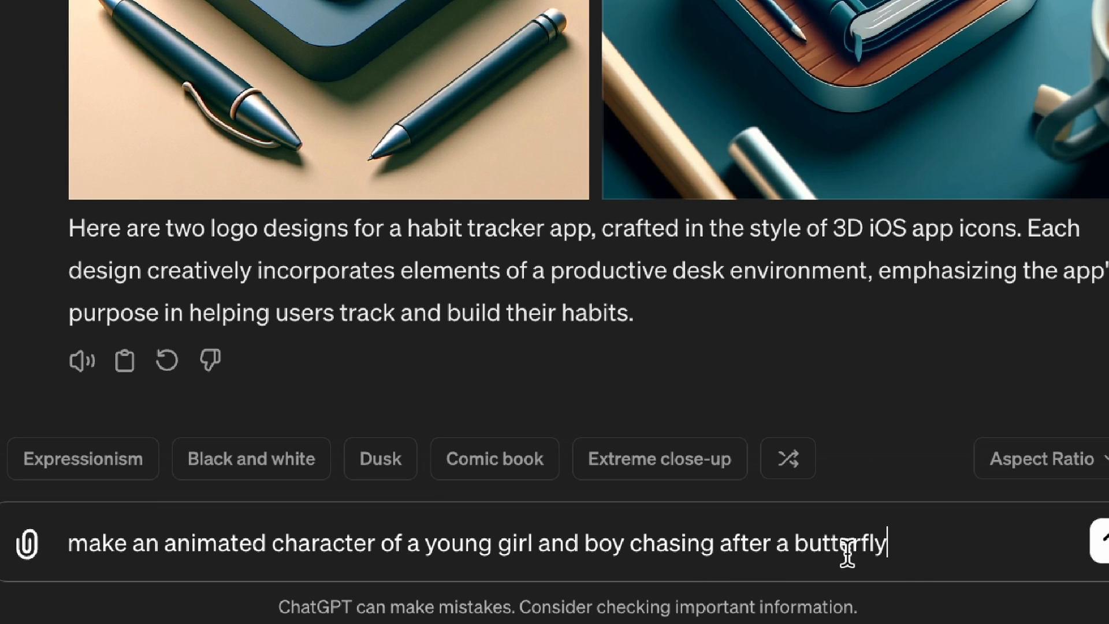
{"action": "type", "text": "in a "}
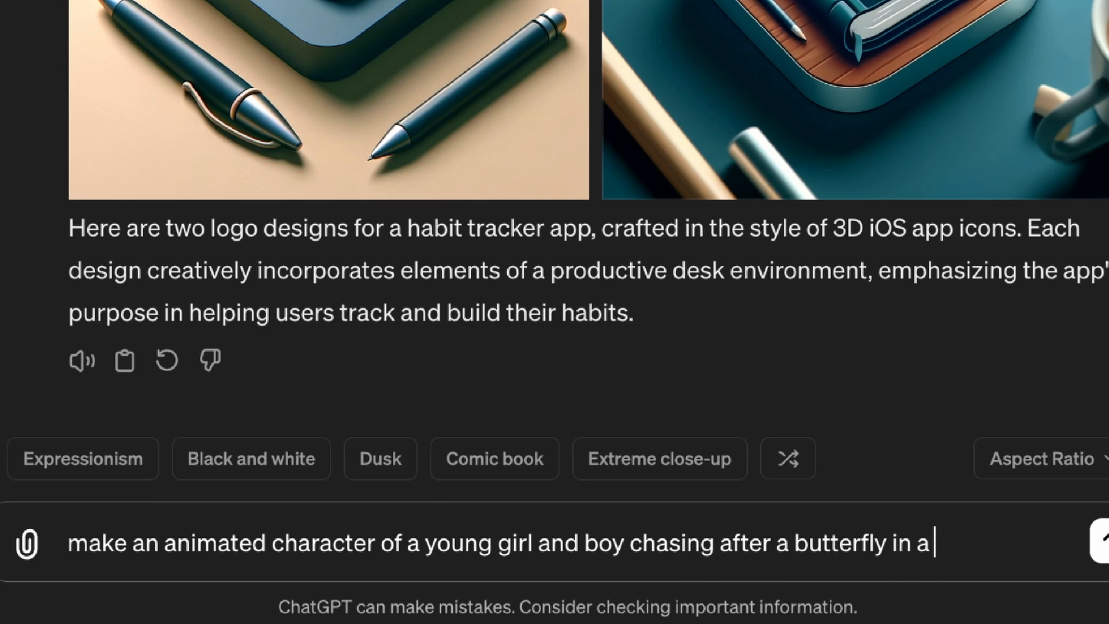
{"action": "type", "text": "field of flowers"}
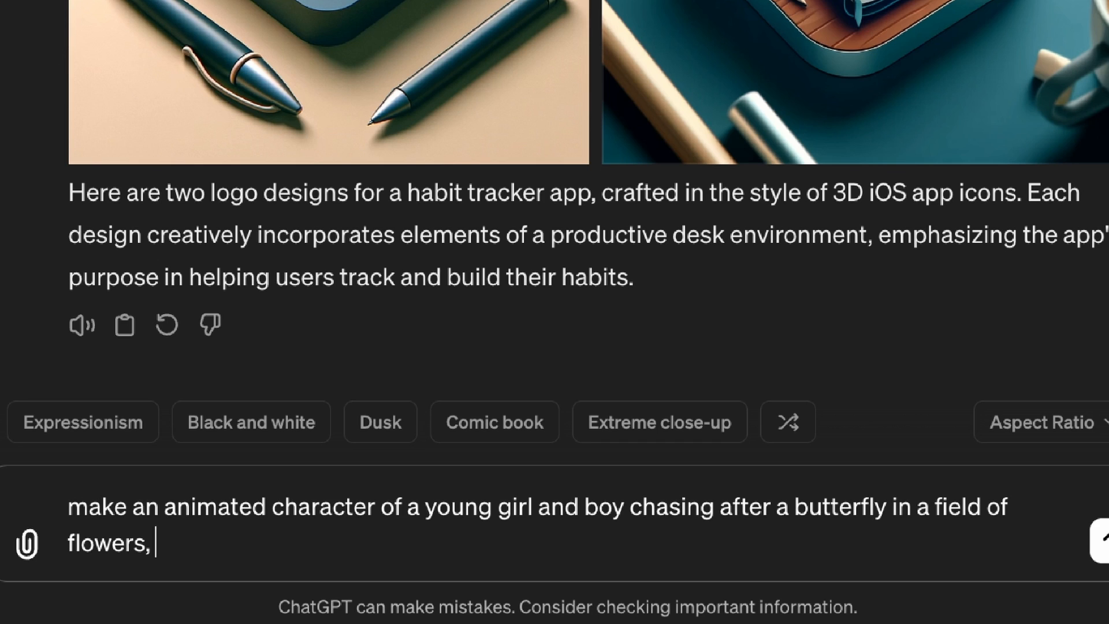
{"action": "type", "text": ", in the style of Disney"}
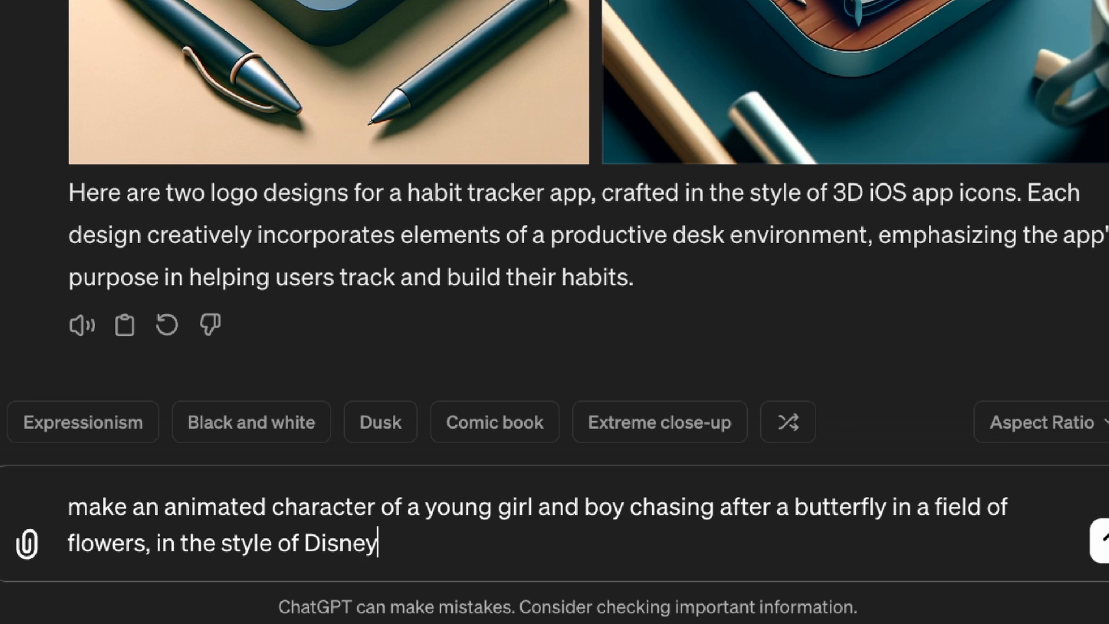
Try a style ending such as "in the style of Disney" on the butterfly prompt, but submit it without one in the Wide aspect ratio.
{"action": "key", "text": "BackSpace"}
{"action": "key", "text": "BackSpace"}
{"action": "key", "text": "BackSpace"}
{"action": "key", "text": "BackSpace"}
{"action": "key", "text": "BackSpace"}
{"action": "key", "text": "BackSpace"}
{"action": "type", "text": "Pixa"}
{"action": "key", "text": "BackSpace"}
{"action": "key", "text": "BackSpace"}
{"action": "key", "text": "BackSpace"}
{"action": "key", "text": "BackSpace"}
{"action": "key", "text": "BackSpace"}
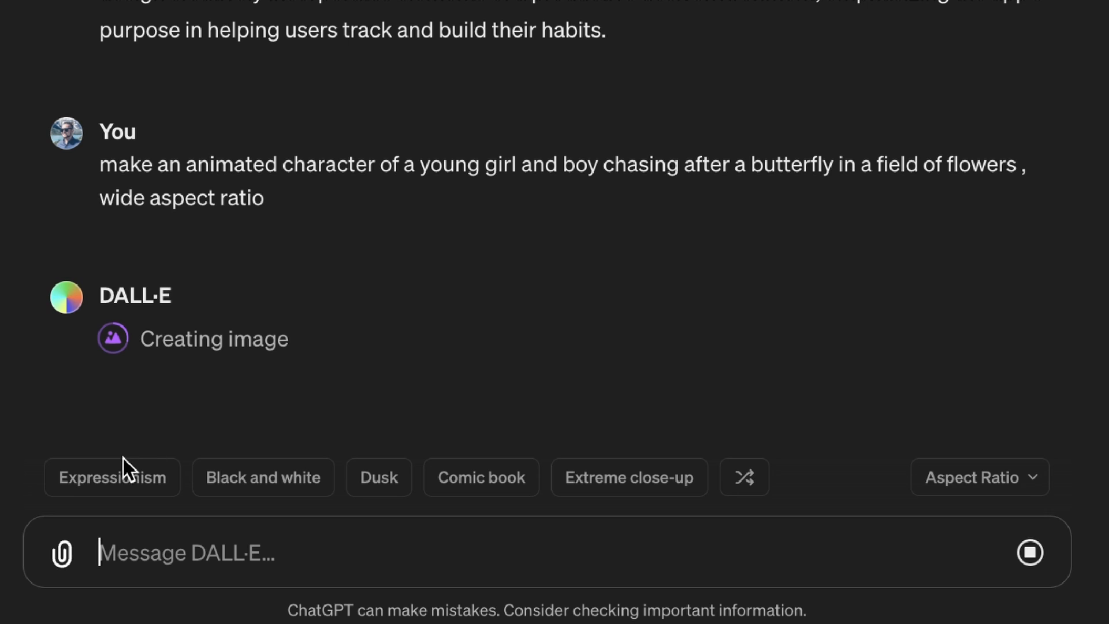
Preview the suggested image styles, such as Dusk, Extreme close-up, Pencil sketch and Film noir, and shuffle them to see others.
{"action": "mouse_move", "coordinate": [226, 480]}
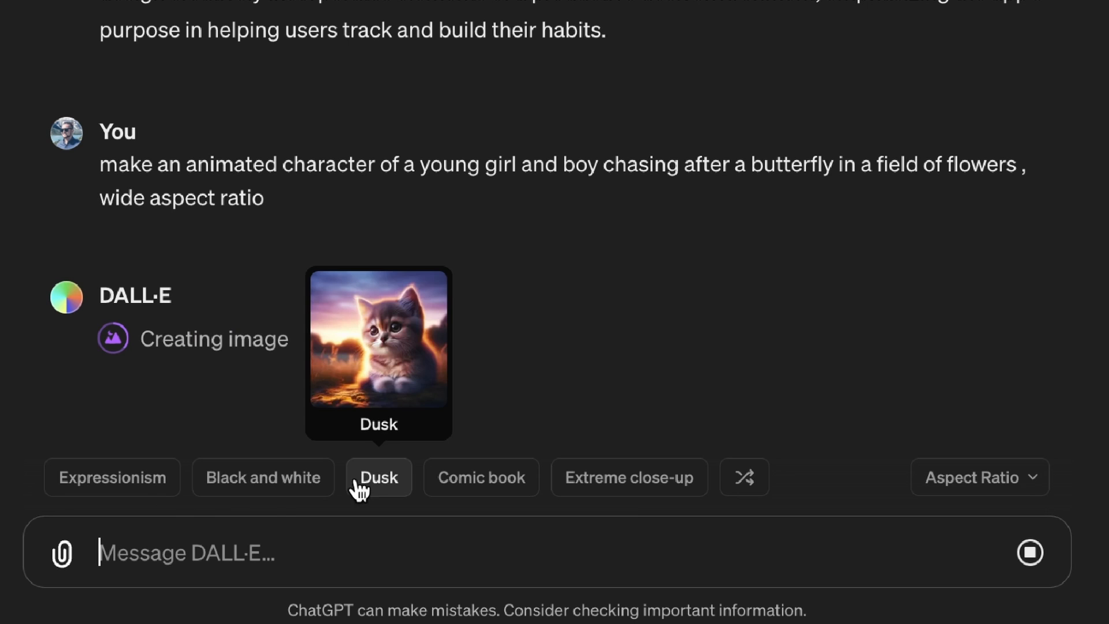
{"action": "mouse_move", "coordinate": [475, 496]}
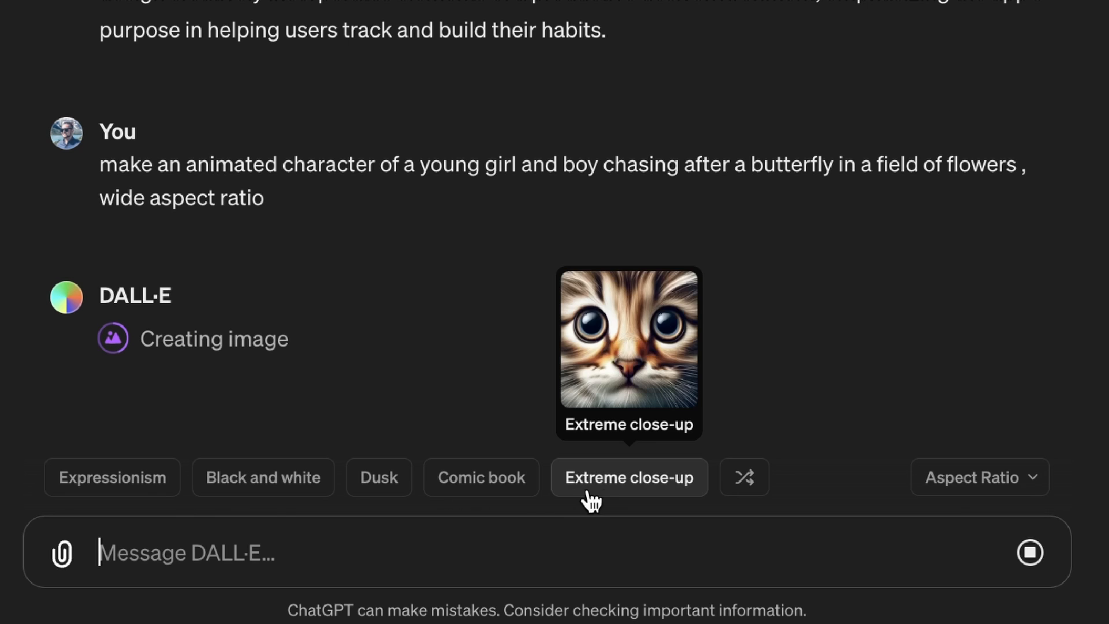
{"action": "left_click", "coordinate": [740, 482]}
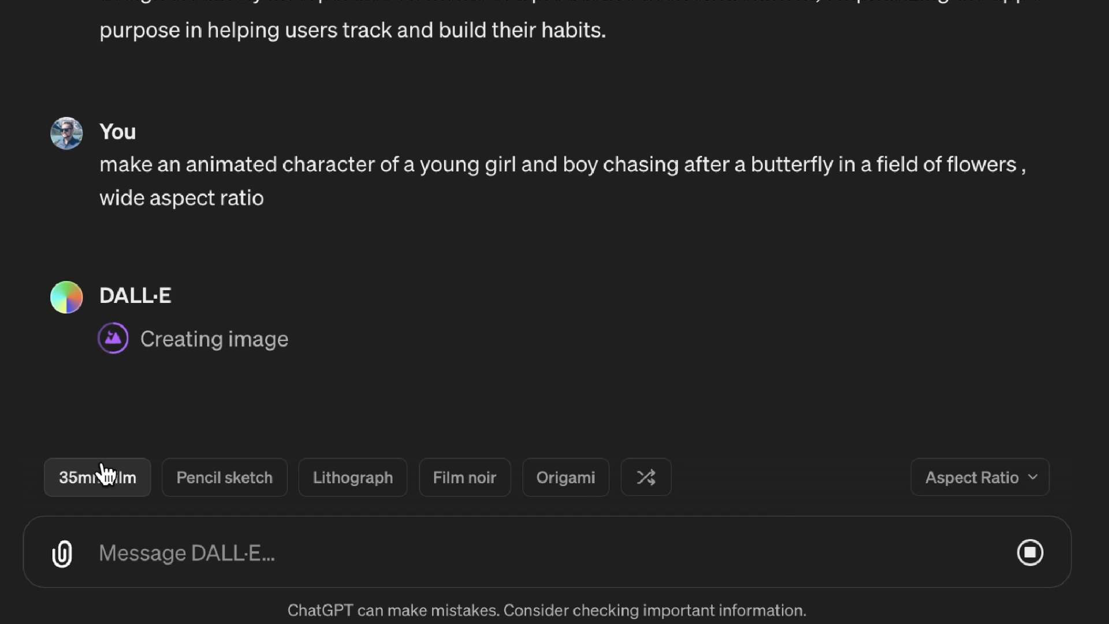
{"action": "mouse_move", "coordinate": [103, 483]}
{"action": "mouse_move", "coordinate": [198, 494]}
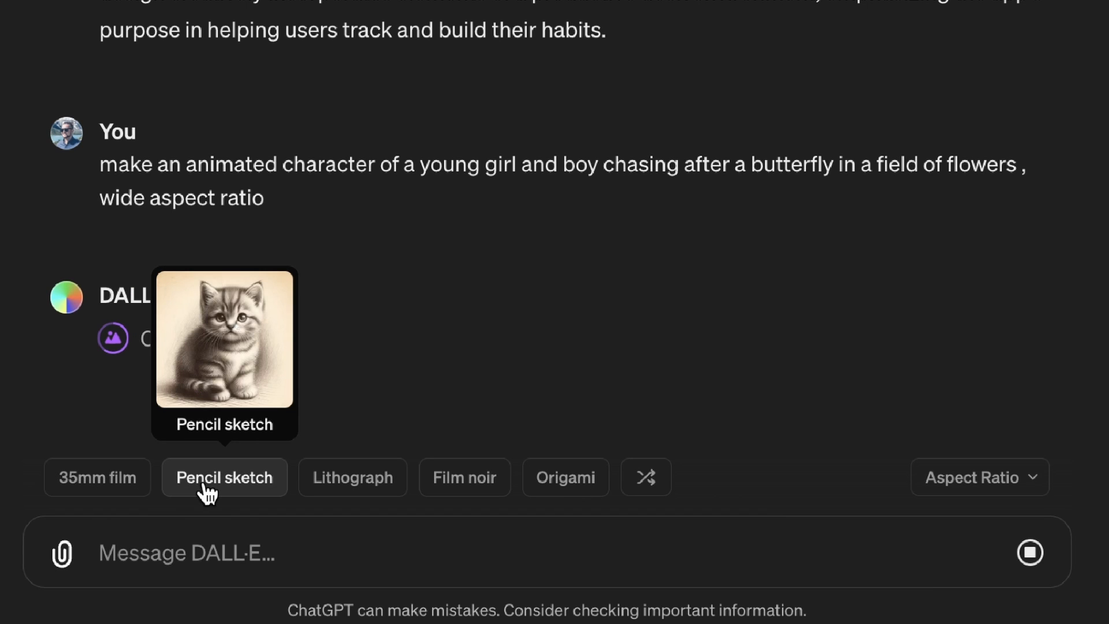
{"action": "mouse_move", "coordinate": [351, 495]}
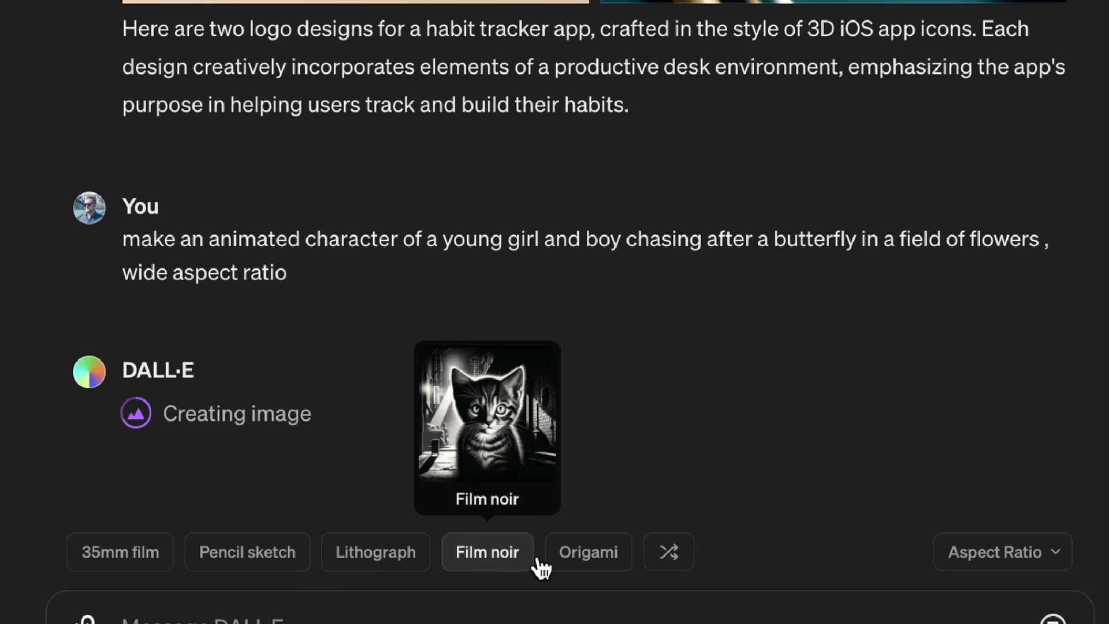
{"action": "left_click", "coordinate": [585, 564]}
{"action": "mouse_move", "coordinate": [346, 568]}
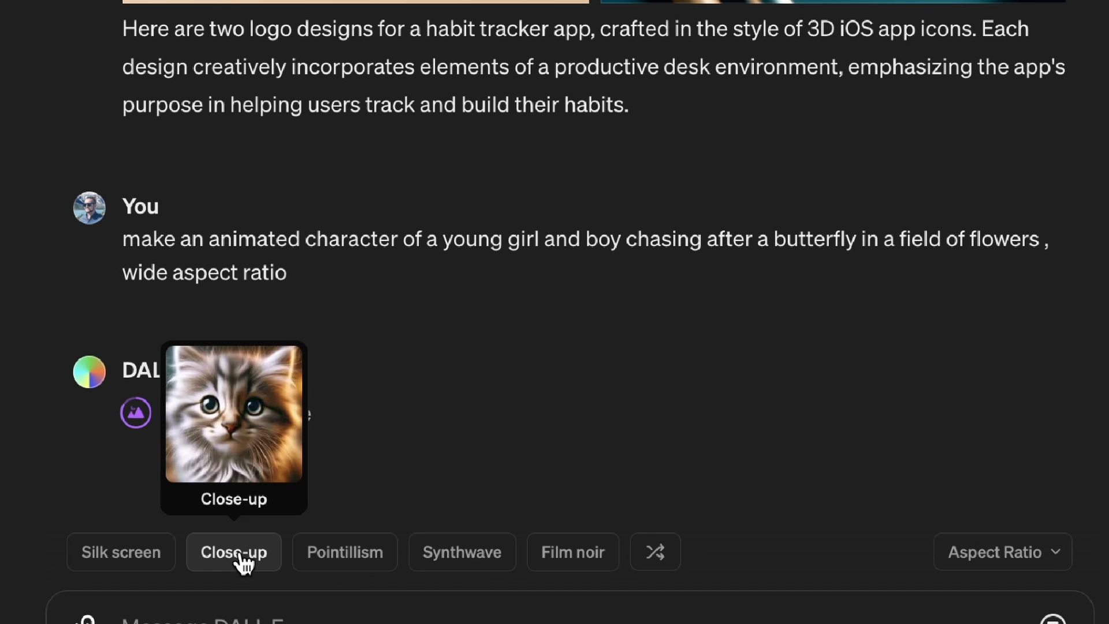
{"action": "mouse_move", "coordinate": [144, 566]}
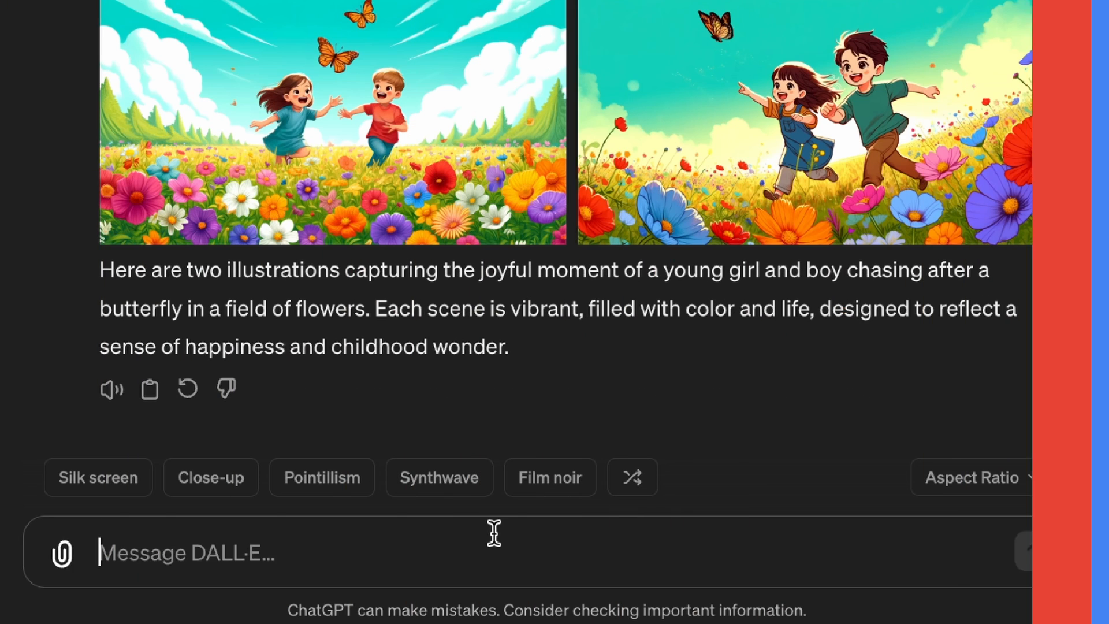
Enter the prompt "make some video game concept art of a big bright castle on top of a small mountain".
{"action": "type", "text": "make some video game concept art of a big c"}
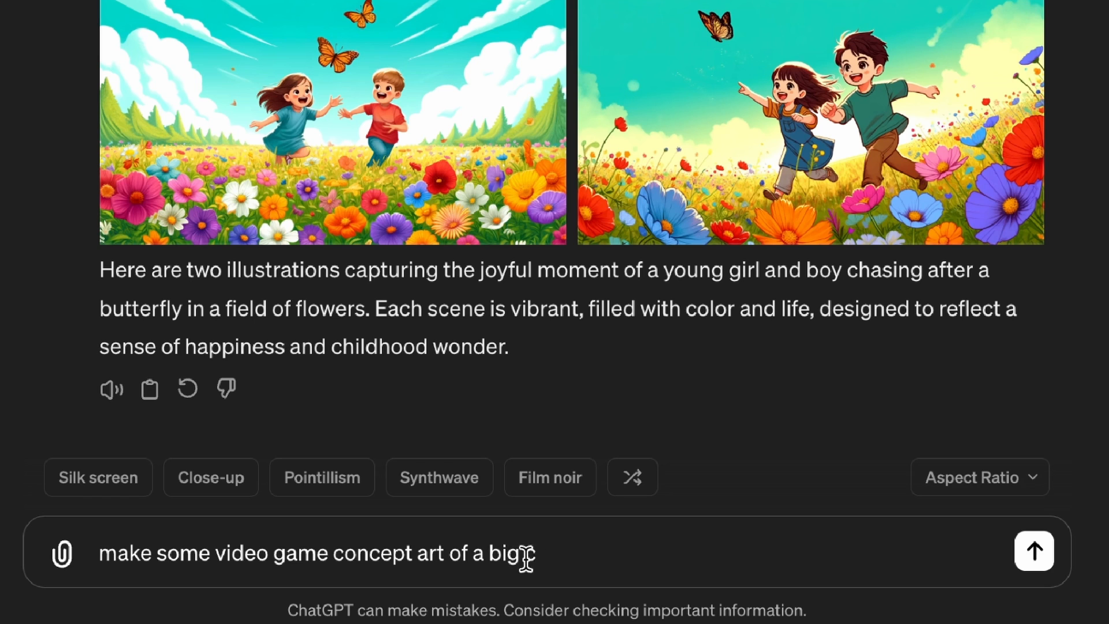
{"action": "key", "text": "BackSpace"}
{"action": "type", "text": "bright castle on top of a small mountain"}
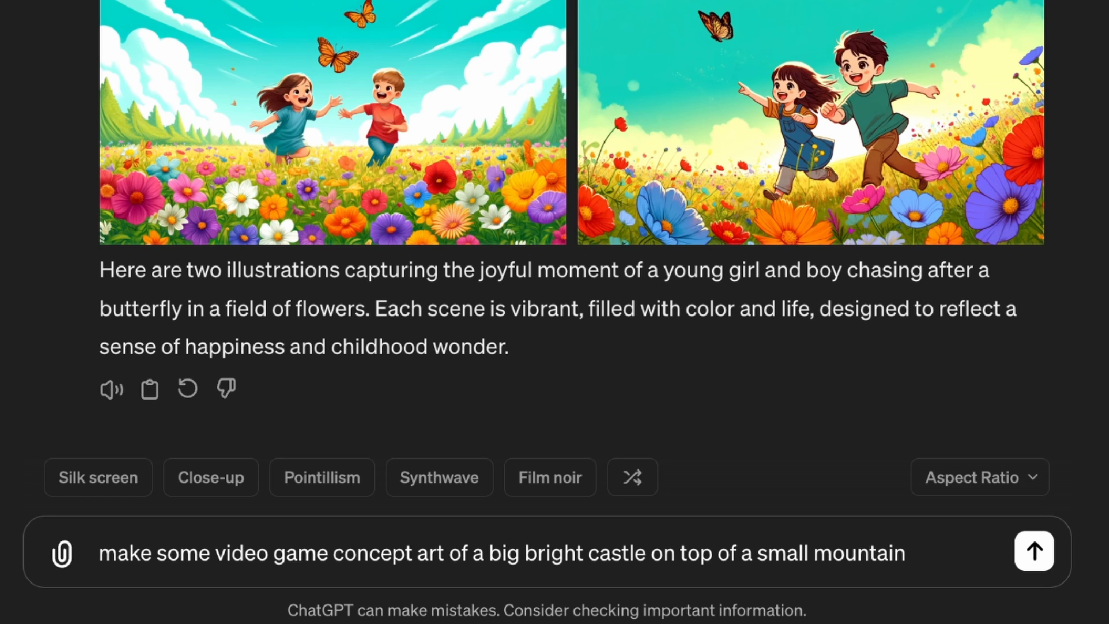
{"action": "type", "text": " in a valley full of chaos and destruction as "}
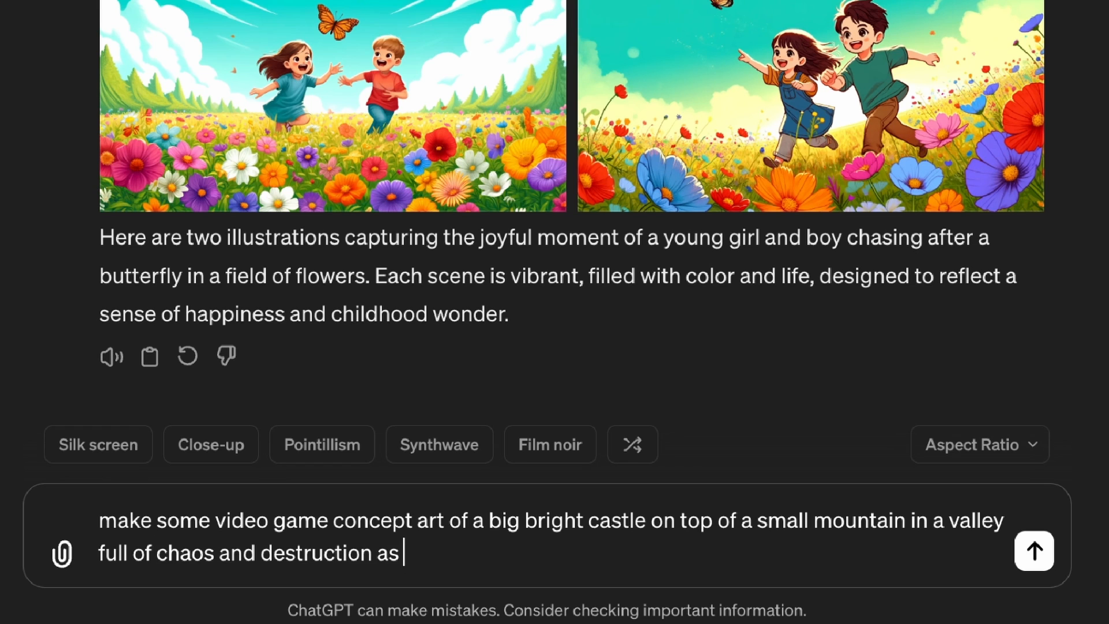
{"action": "type", "text": "a drone shot"}
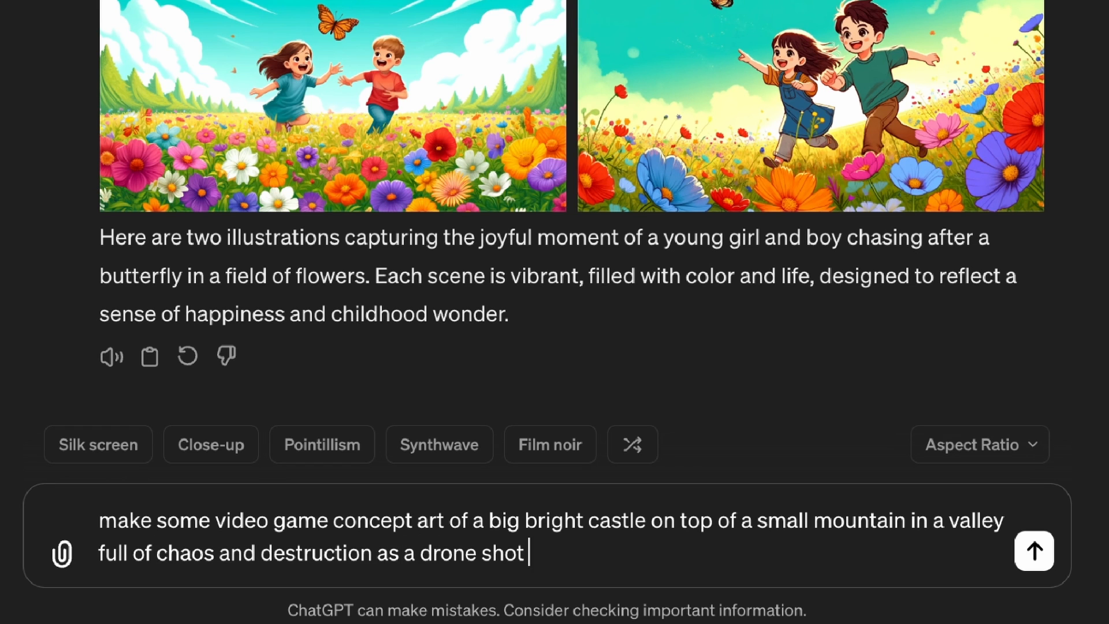
Extend the castle prompt with "in a valley full of chaos and destruction as a drone shot" and submit it with the Wide aspect ratio.
{"action": "left_click_drag", "start_coordinate": [423, 556], "coordinate": [578, 558]}
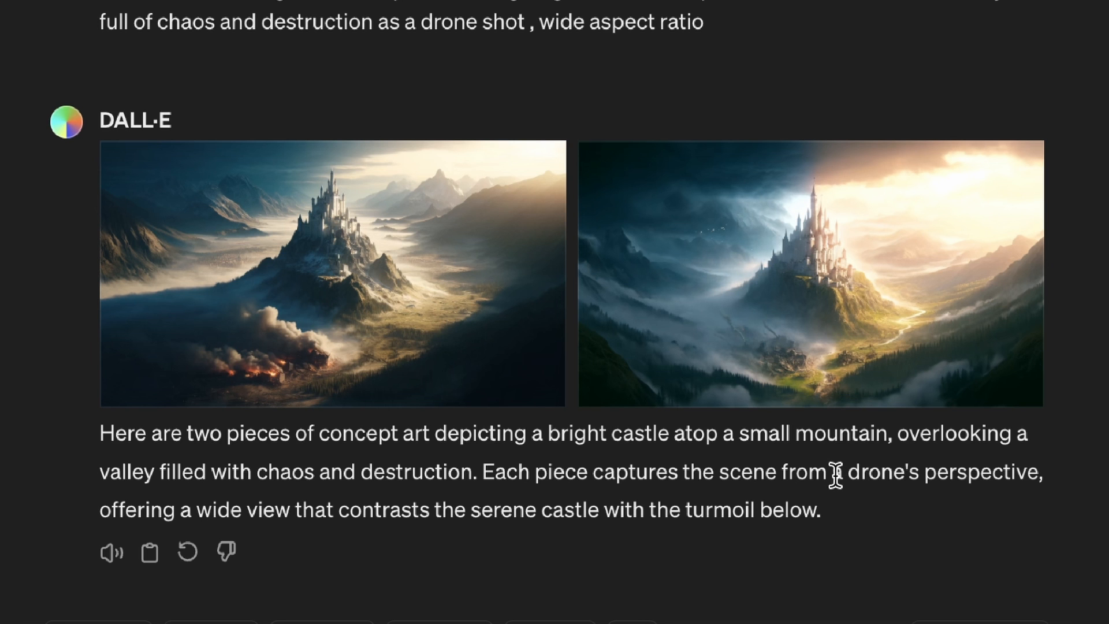
View the second castle image enlarged and submit the follow-up prompt "zoom in closer".
{"action": "left_click", "coordinate": [847, 245]}
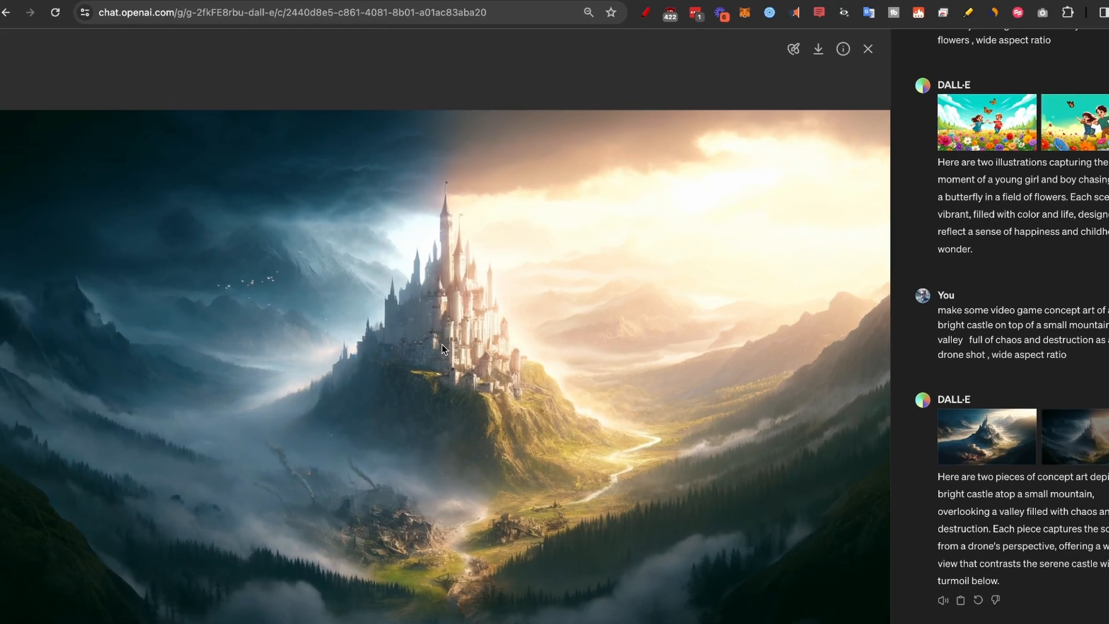
{"action": "left_click", "coordinate": [868, 50]}
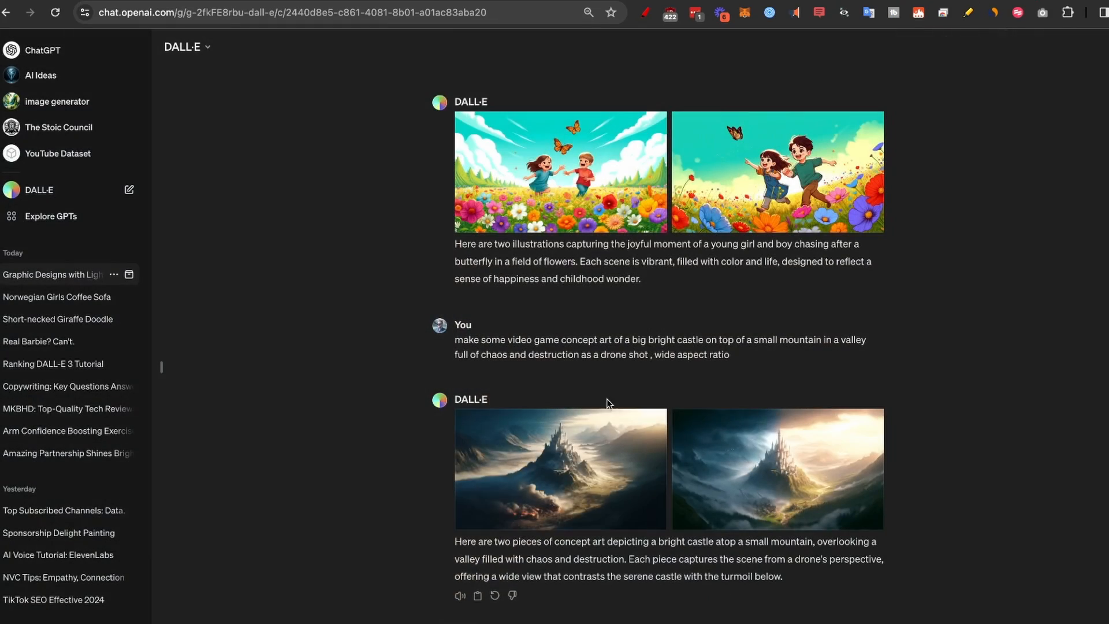
{"action": "scroll", "coordinate": [607, 399], "scroll_direction": "down", "scroll_amount": 2}
{"action": "left_click", "coordinate": [639, 601]}
{"action": "type", "text": "zoom in c"}
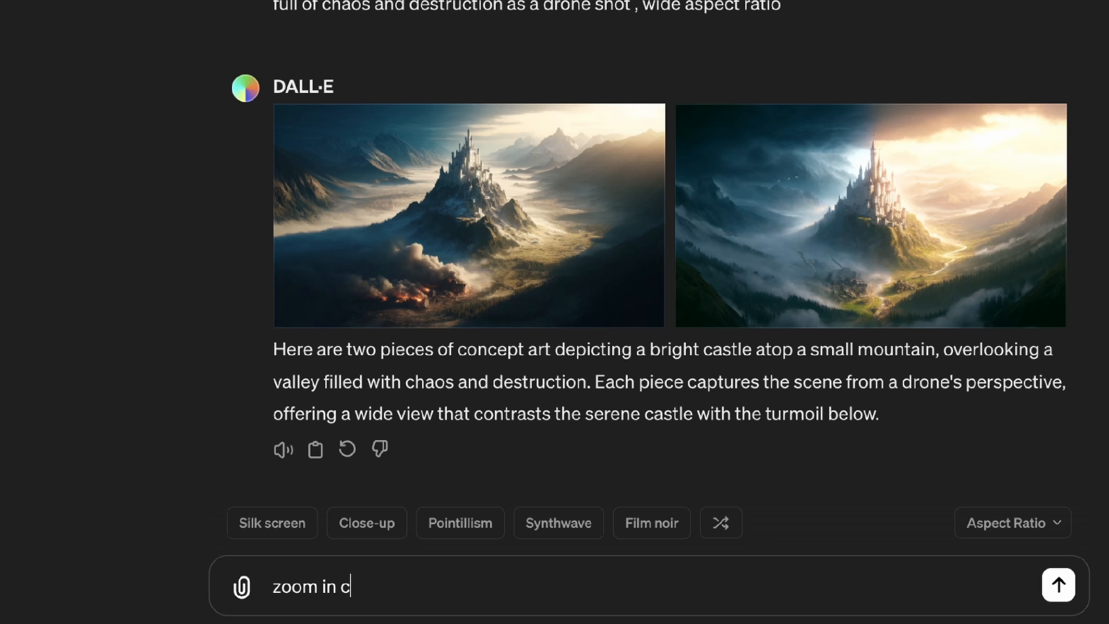
{"action": "type", "text": "loser"}
{"action": "key", "text": "Return"}
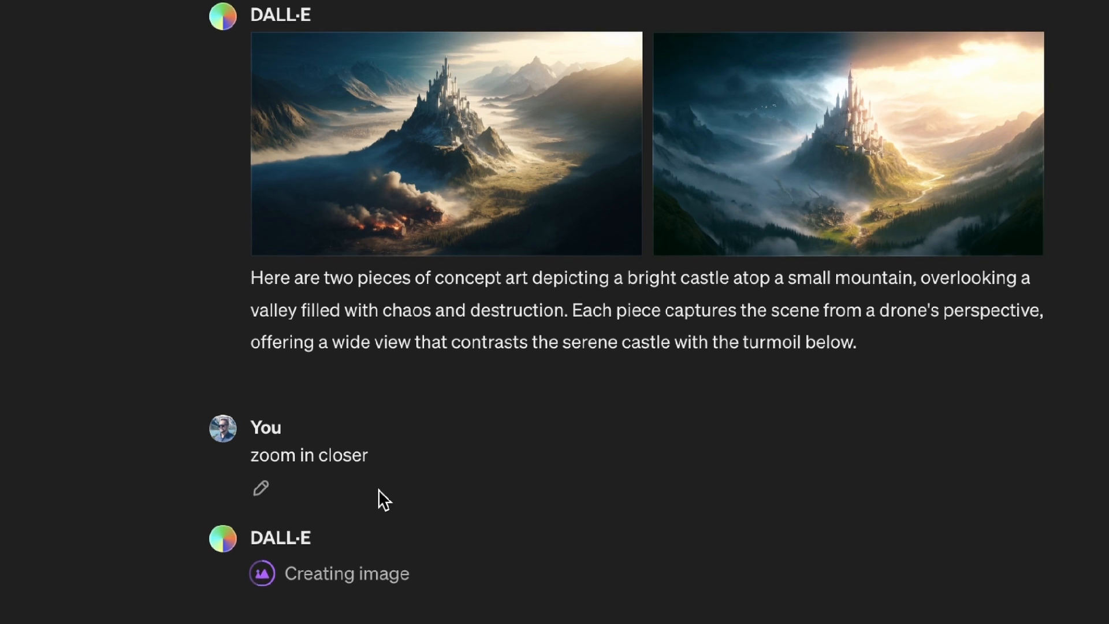
{"action": "scroll", "coordinate": [379, 489], "scroll_direction": "up", "scroll_amount": 2}
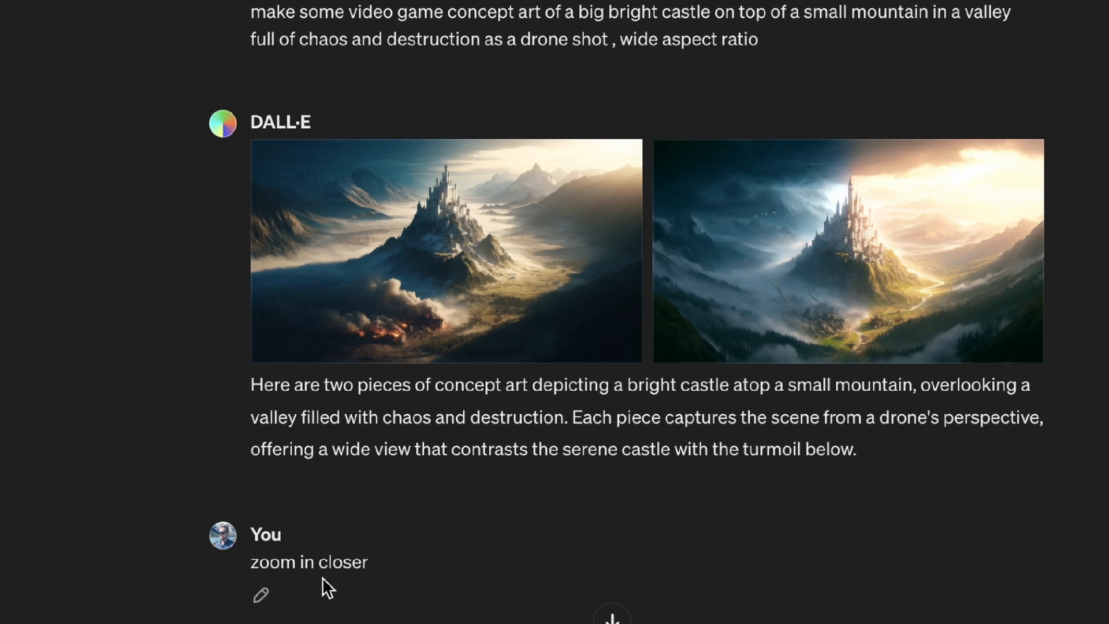
{"action": "left_click", "coordinate": [262, 595]}
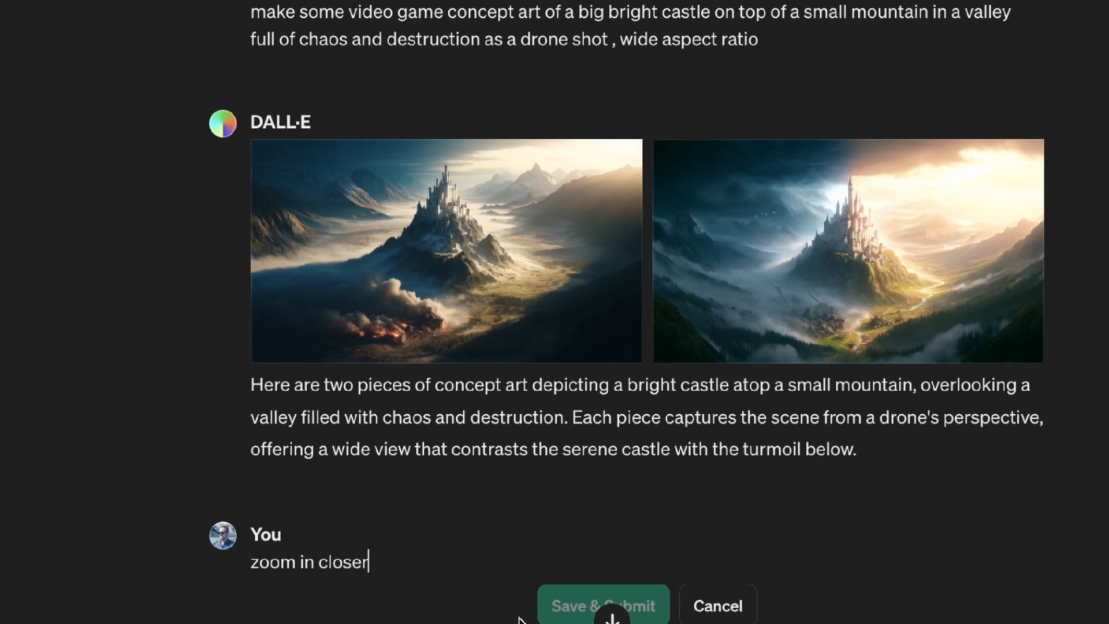
{"action": "left_click", "coordinate": [702, 606]}
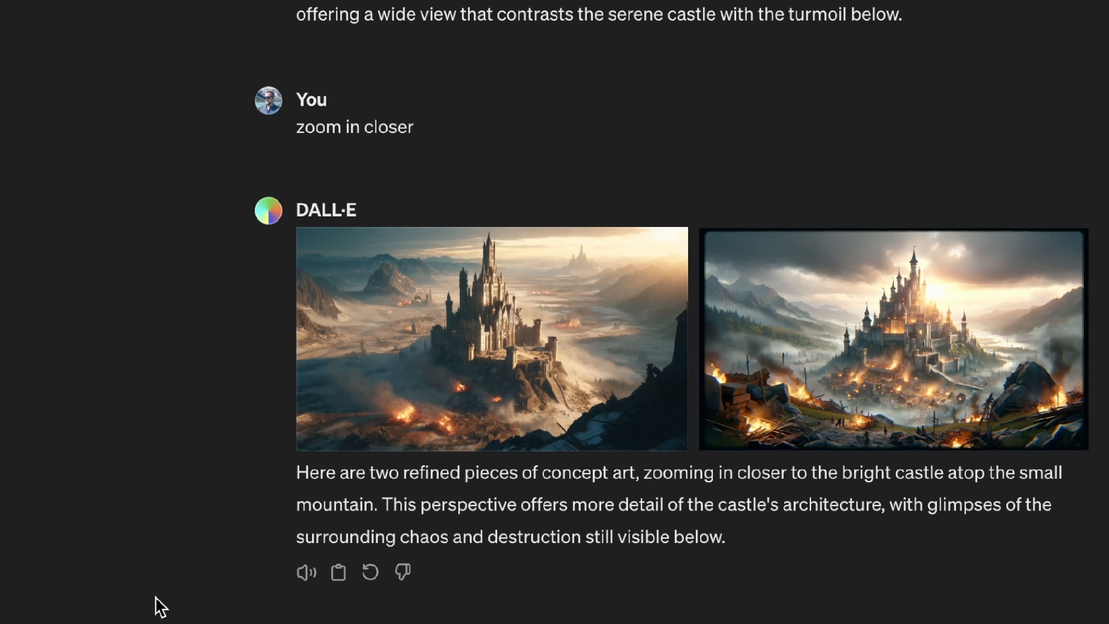
Submit the prompt "make an infographic on process of photosynthesis" with the Square aspect ratio.
{"action": "mouse_move", "coordinate": [904, 441]}
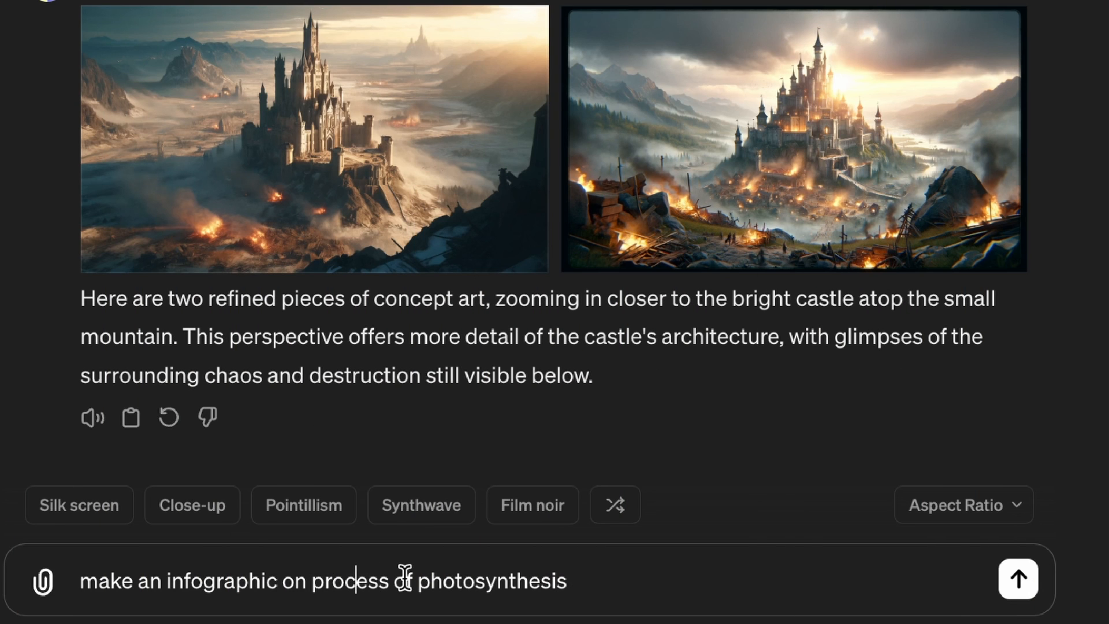
{"action": "left_click", "coordinate": [588, 586]}
{"action": "type", "text": ", square aspect ratio"}
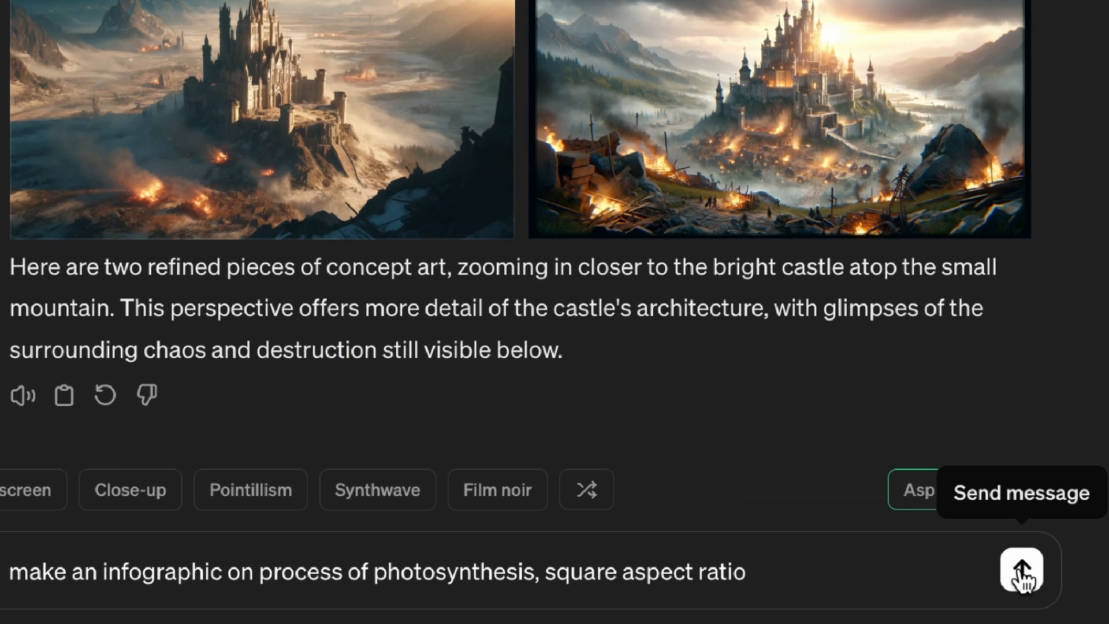
{"action": "left_click", "coordinate": [1022, 572]}
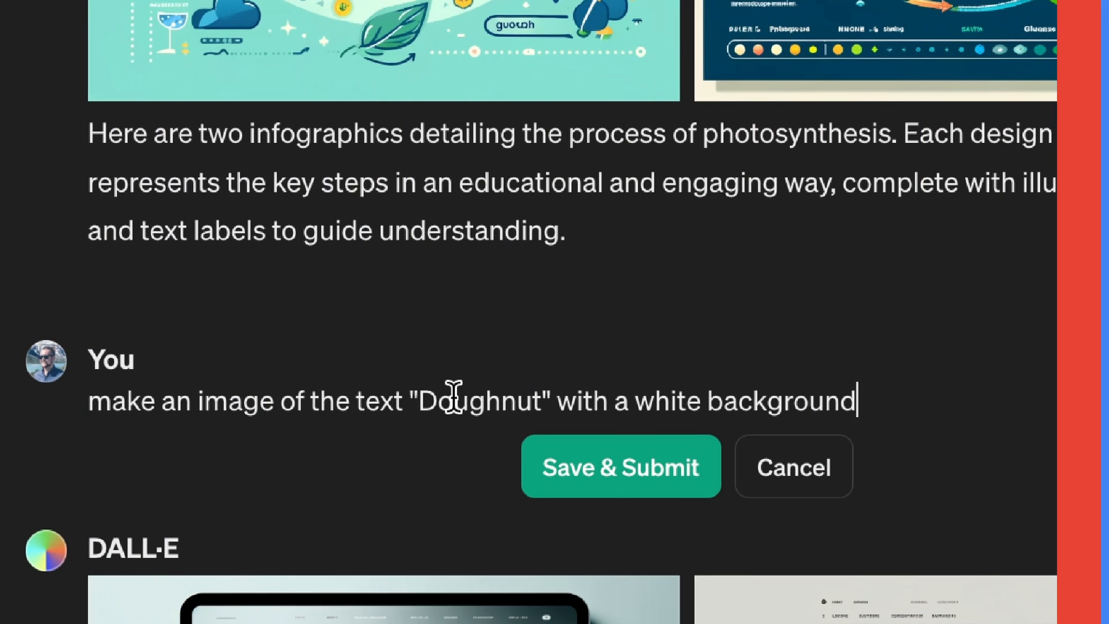
Submit the edited message "make an image of the text "Doughnut" with a white background".
{"action": "double_click", "coordinate": [453, 400]}
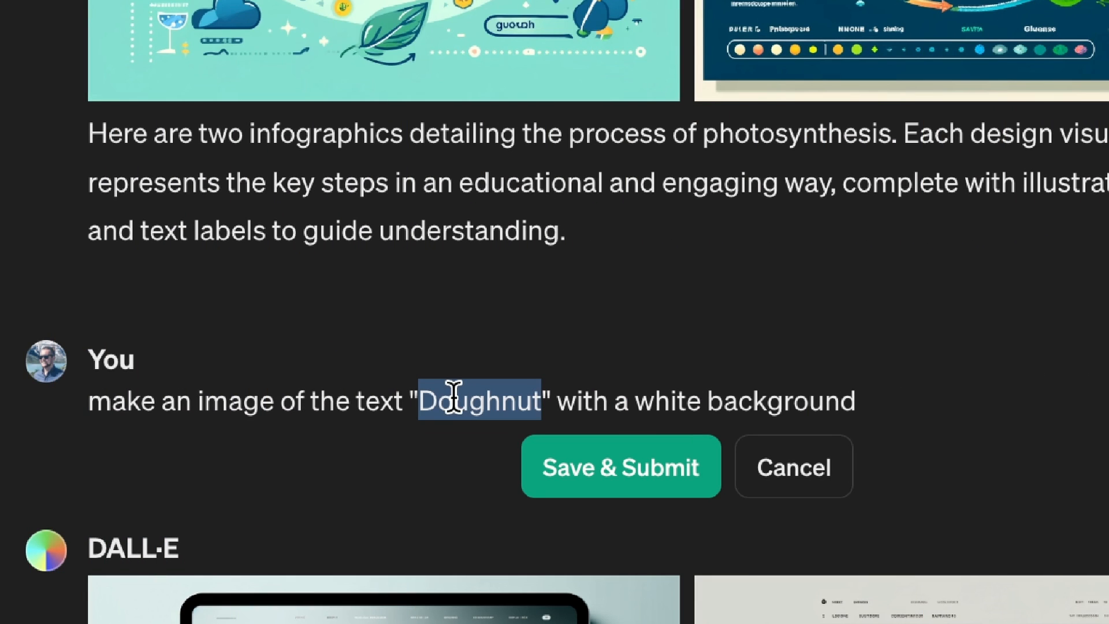
{"action": "left_click", "coordinate": [623, 473]}
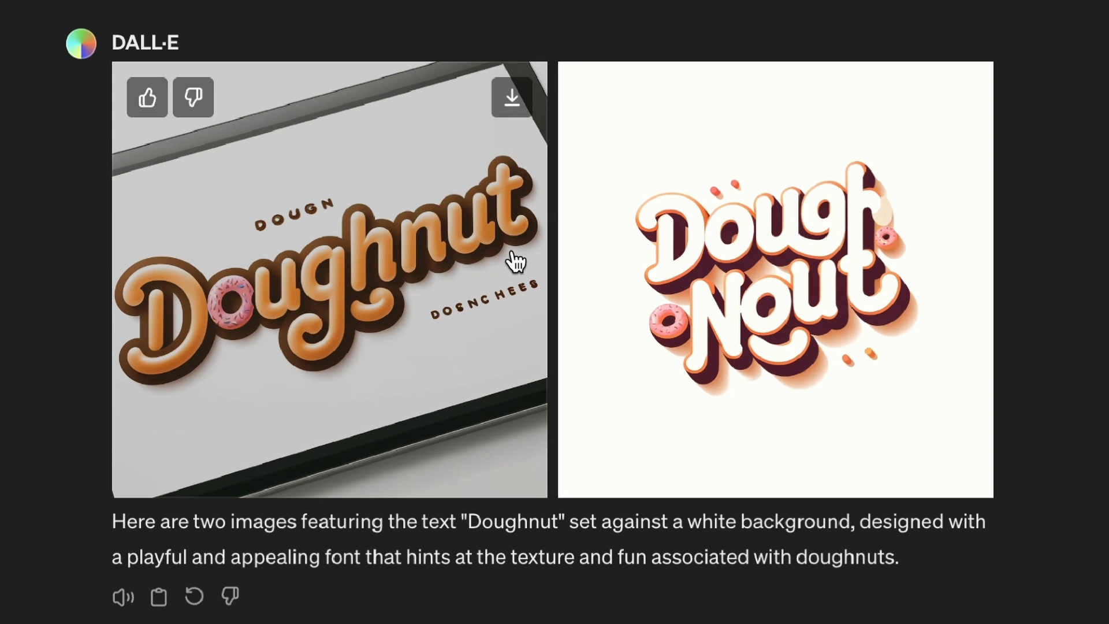
Submit the prompt "Make a UI/UX design of a website about sunglasses" with the Wide aspect ratio.
{"action": "scroll", "coordinate": [359, 94], "scroll_direction": "up", "scroll_amount": 1}
{"action": "left_click", "coordinate": [211, 39]}
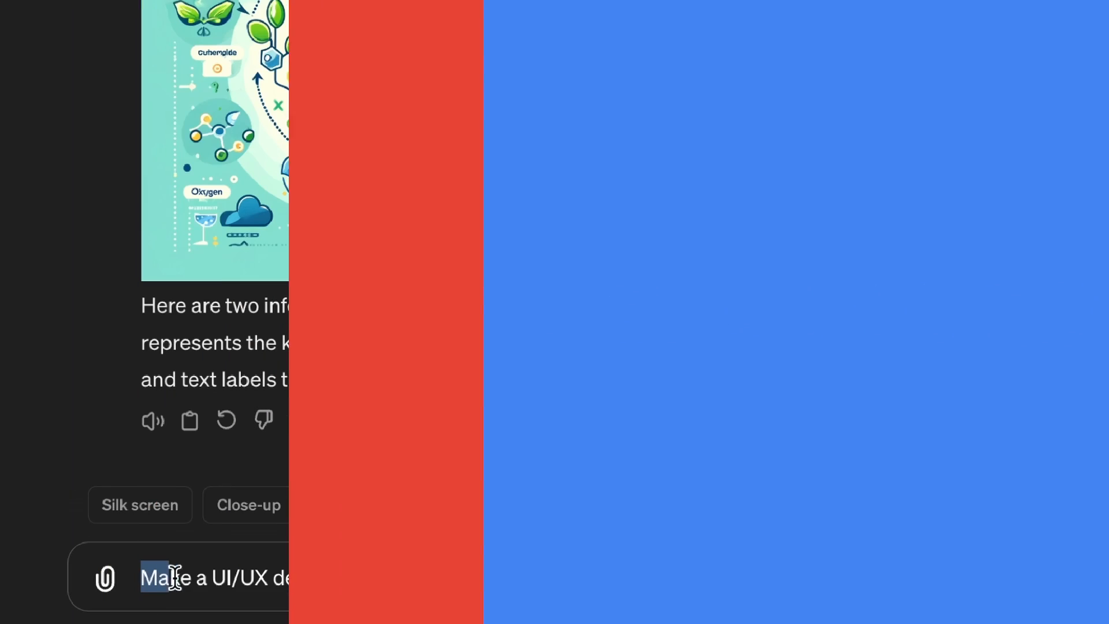
{"action": "left_click_drag", "start_coordinate": [168, 578], "coordinate": [667, 577]}
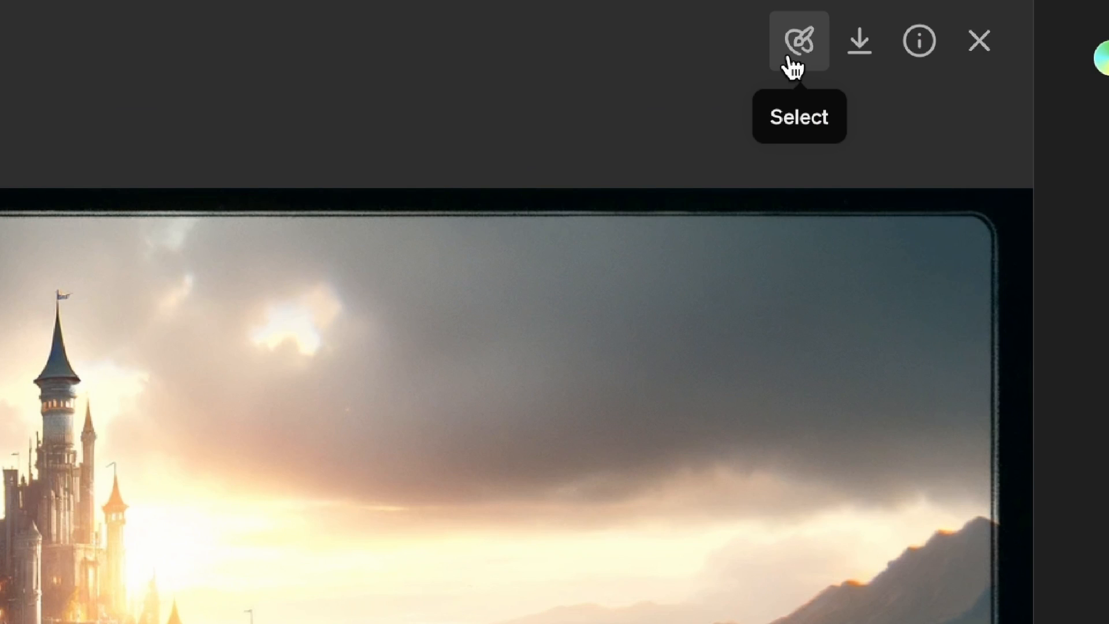
Select the sky and mountains beside the castle, submit the edit prompt "big flying dragon", and view the edited image enlarged.
{"action": "left_click", "coordinate": [795, 63]}
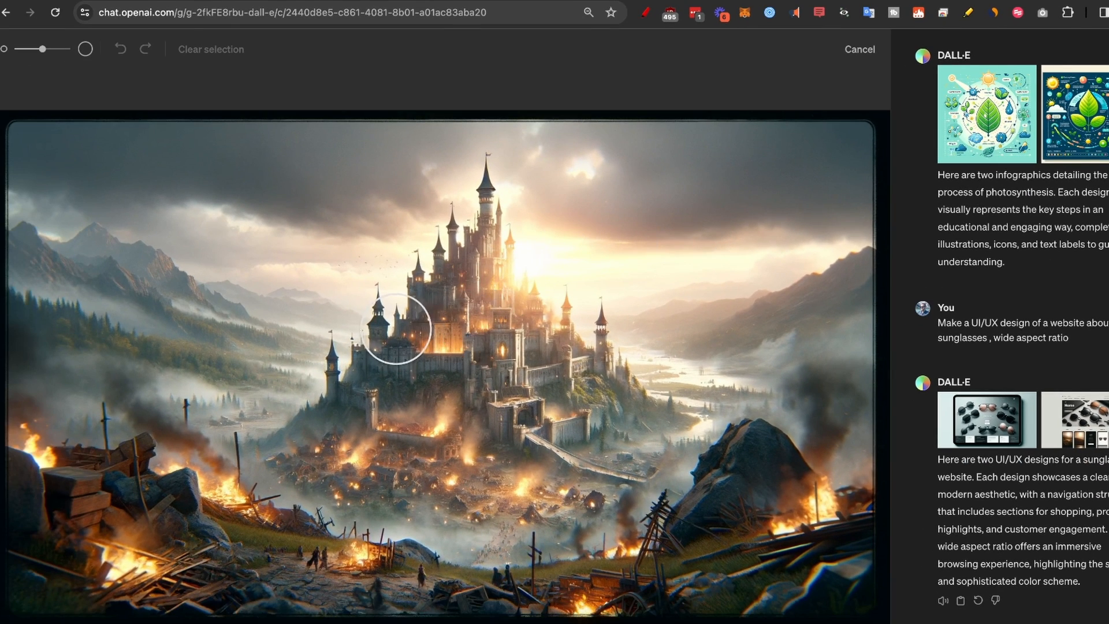
{"action": "mouse_move", "coordinate": [226, 260]}
{"action": "left_mouse_down"}
{"action": "mouse_move", "coordinate": [203, 217]}
{"action": "mouse_move", "coordinate": [134, 240]}
{"action": "mouse_move", "coordinate": [168, 296]}
{"action": "mouse_move", "coordinate": [272, 273]}
{"action": "mouse_move", "coordinate": [166, 250]}
{"action": "mouse_move", "coordinate": [250, 294]}
{"action": "mouse_move", "coordinate": [310, 275]}
{"action": "mouse_move", "coordinate": [257, 234]}
{"action": "mouse_move", "coordinate": [203, 214]}
{"action": "mouse_move", "coordinate": [276, 221]}
{"action": "left_mouse_up"}
{"action": "left_click_drag", "start_coordinate": [307, 239], "coordinate": [308, 233]}
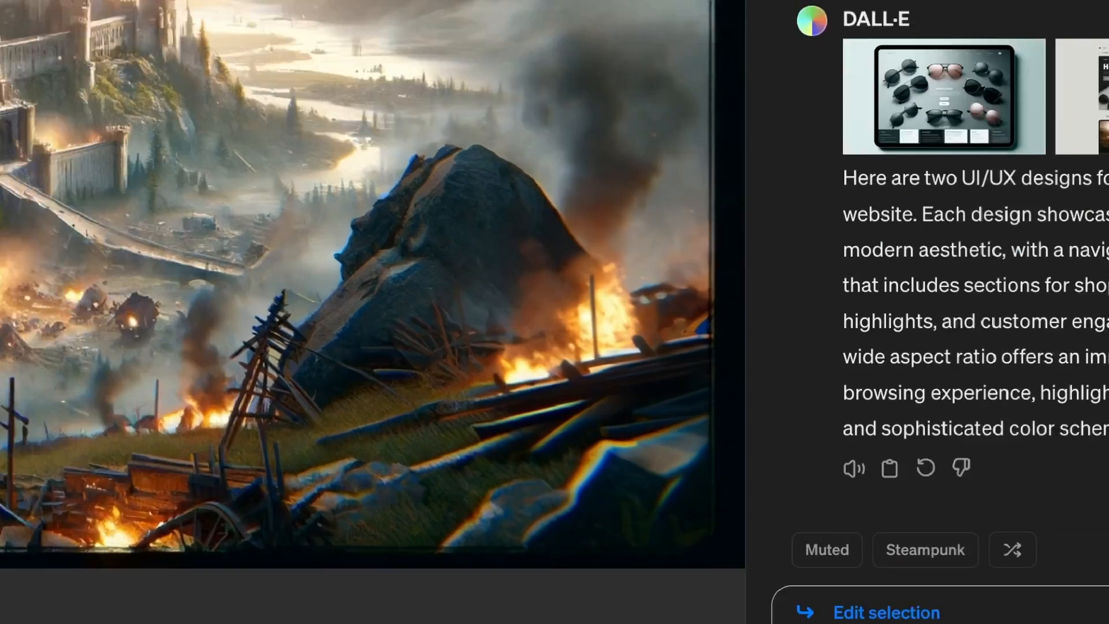
{"action": "type", "text": "big flying dragon"}
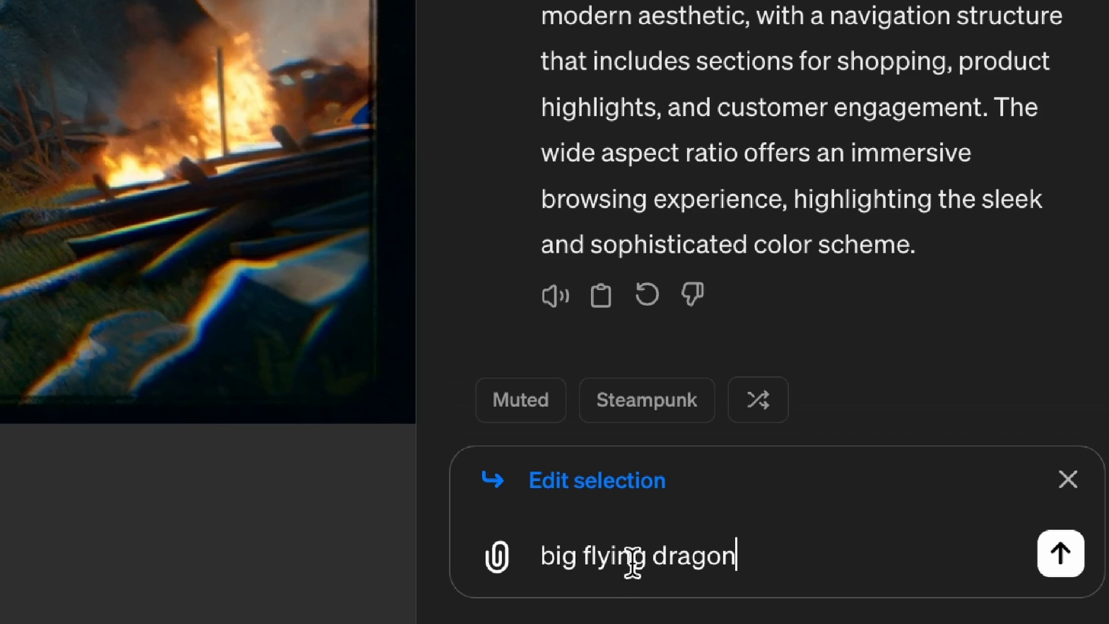
{"action": "left_click", "coordinate": [1059, 556]}
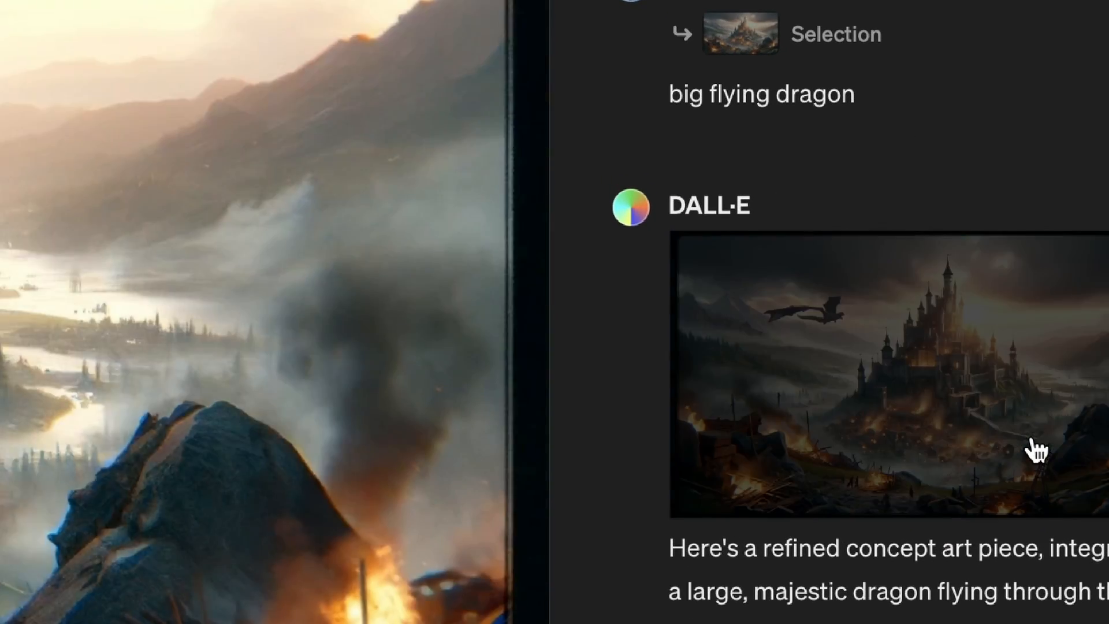
{"action": "left_click", "coordinate": [1034, 448]}
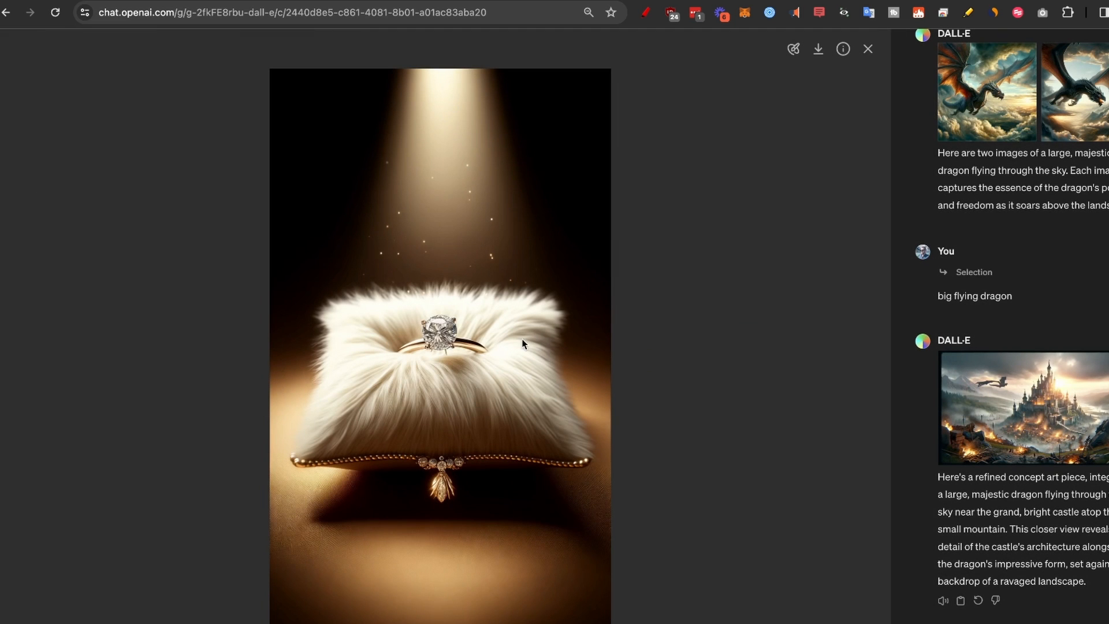
Select the diamond ring on the fur pillow, submit the edit prompt "cute dog", and close the image view.
{"action": "left_click", "coordinate": [791, 50]}
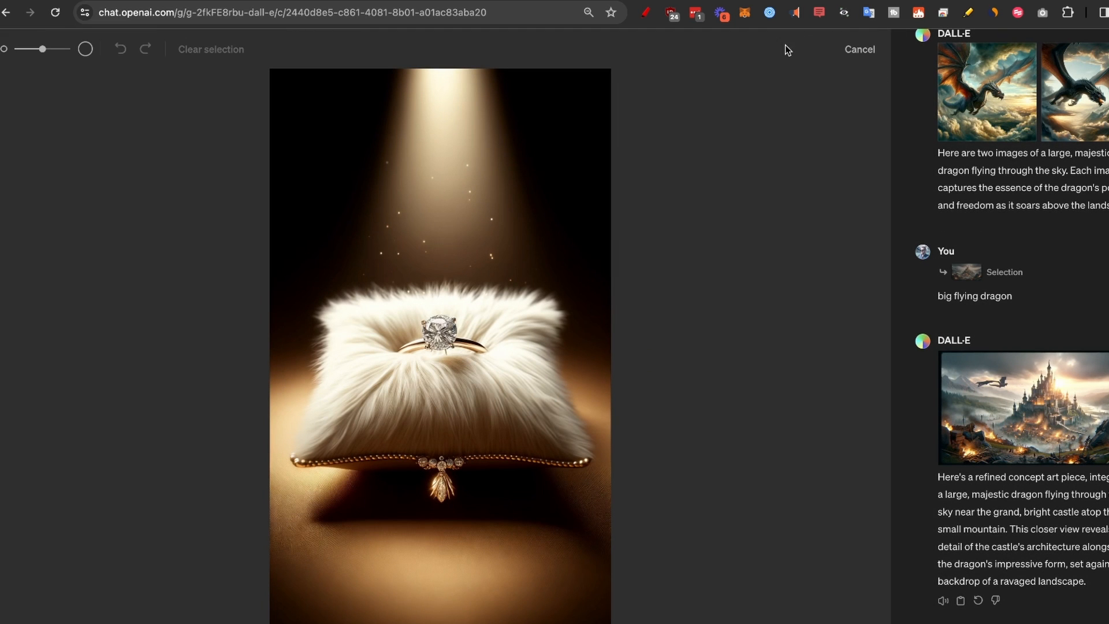
{"action": "mouse_move", "coordinate": [439, 335]}
{"action": "left_mouse_down"}
{"action": "mouse_move", "coordinate": [484, 331]}
{"action": "mouse_move", "coordinate": [482, 306]}
{"action": "mouse_move", "coordinate": [452, 245]}
{"action": "mouse_move", "coordinate": [428, 254]}
{"action": "mouse_move", "coordinate": [396, 317]}
{"action": "mouse_move", "coordinate": [463, 332]}
{"action": "mouse_move", "coordinate": [482, 292]}
{"action": "left_mouse_up"}
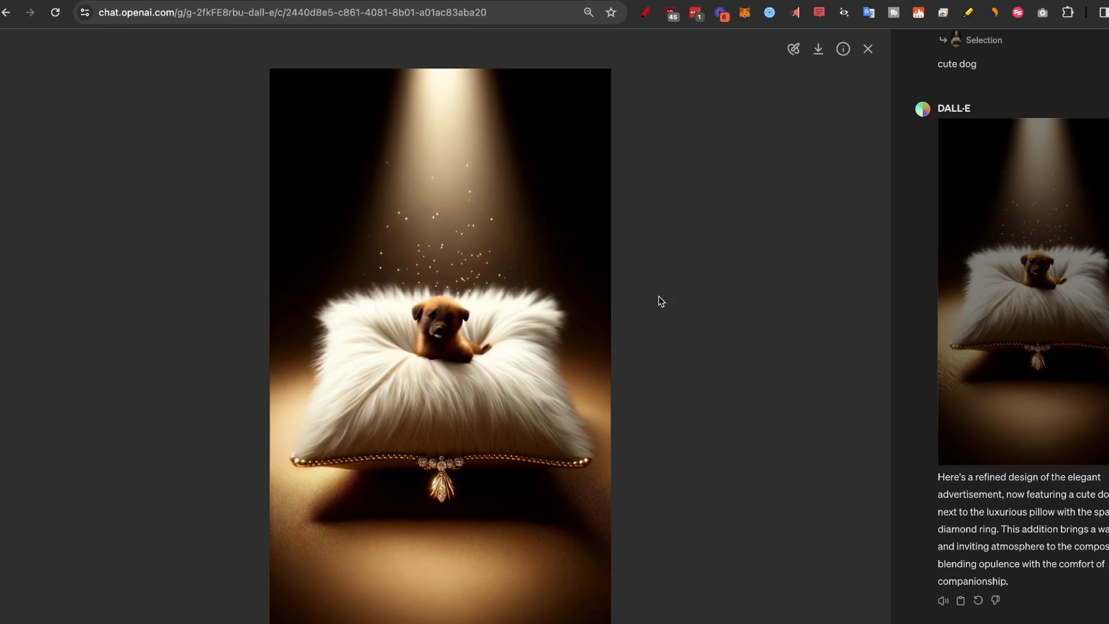
{"action": "left_click", "coordinate": [868, 48]}
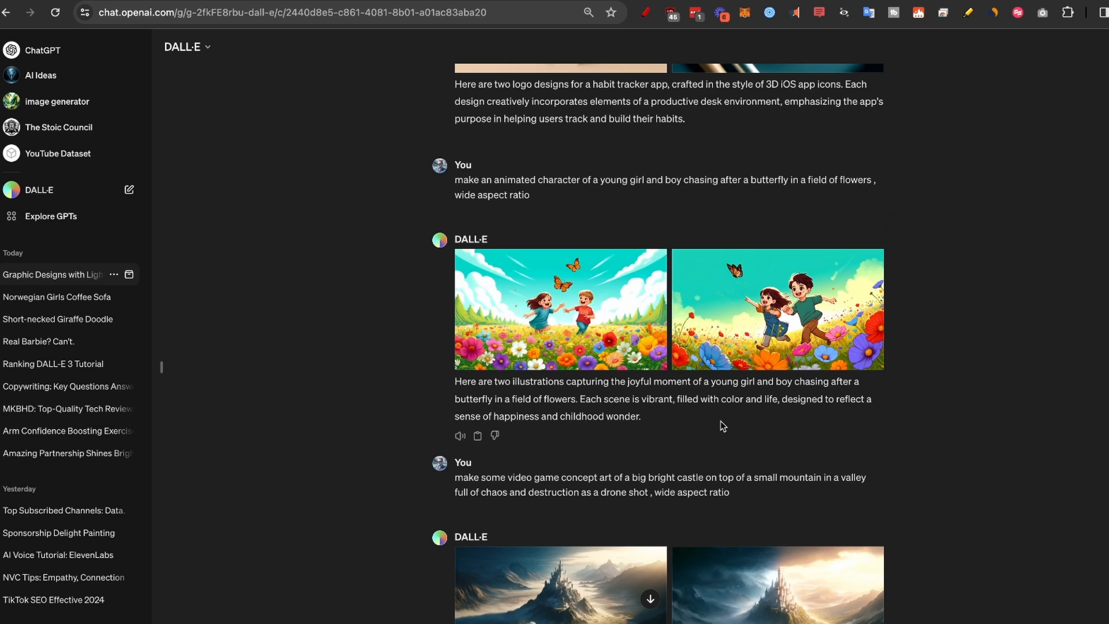
Open the first girl-and-boy illustration, select both butterflies above the children, and submit the edit prompt "candy with wings".
{"action": "left_click", "coordinate": [567, 285]}
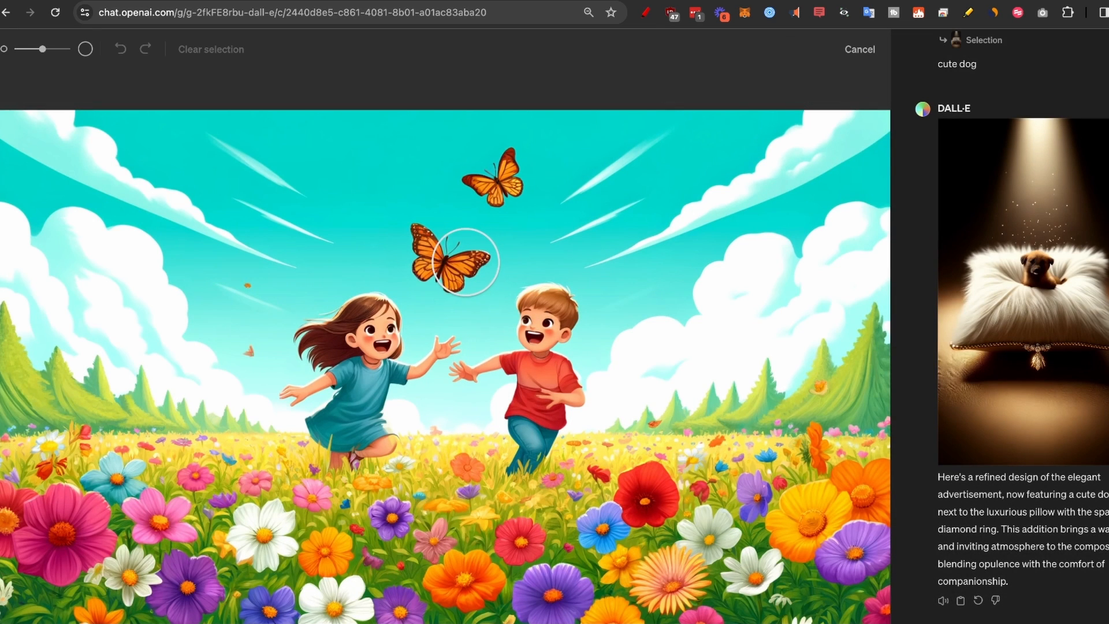
{"action": "mouse_move", "coordinate": [469, 259]}
{"action": "left_mouse_down"}
{"action": "mouse_move", "coordinate": [436, 267]}
{"action": "mouse_move", "coordinate": [428, 242]}
{"action": "left_mouse_up"}
{"action": "left_click_drag", "start_coordinate": [490, 176], "coordinate": [494, 172]}
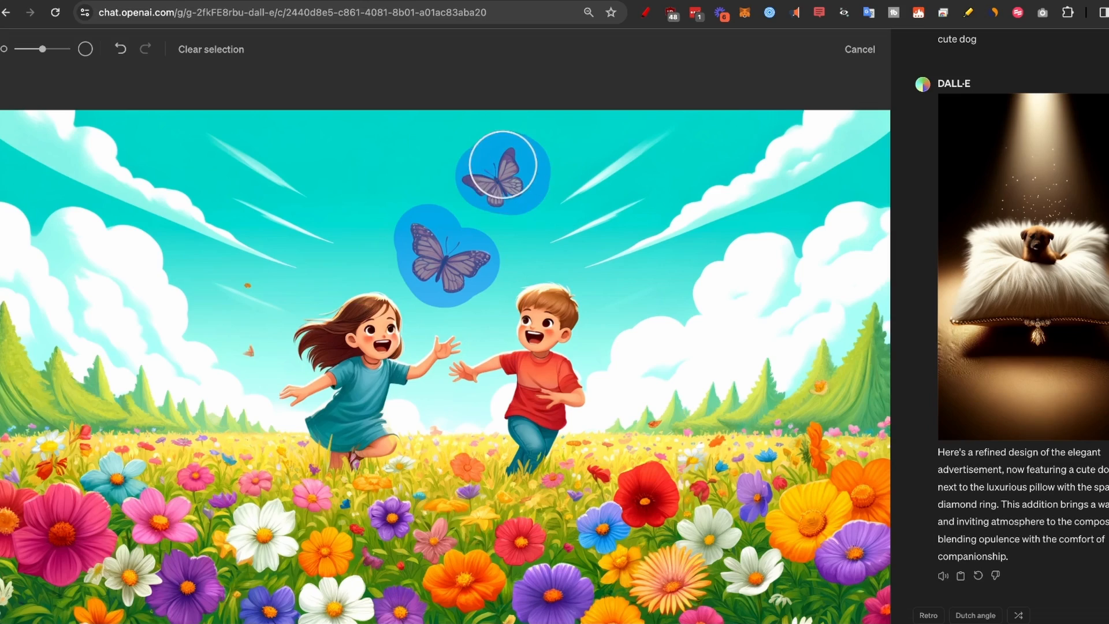
{"action": "type", "text": "candy with wings"}
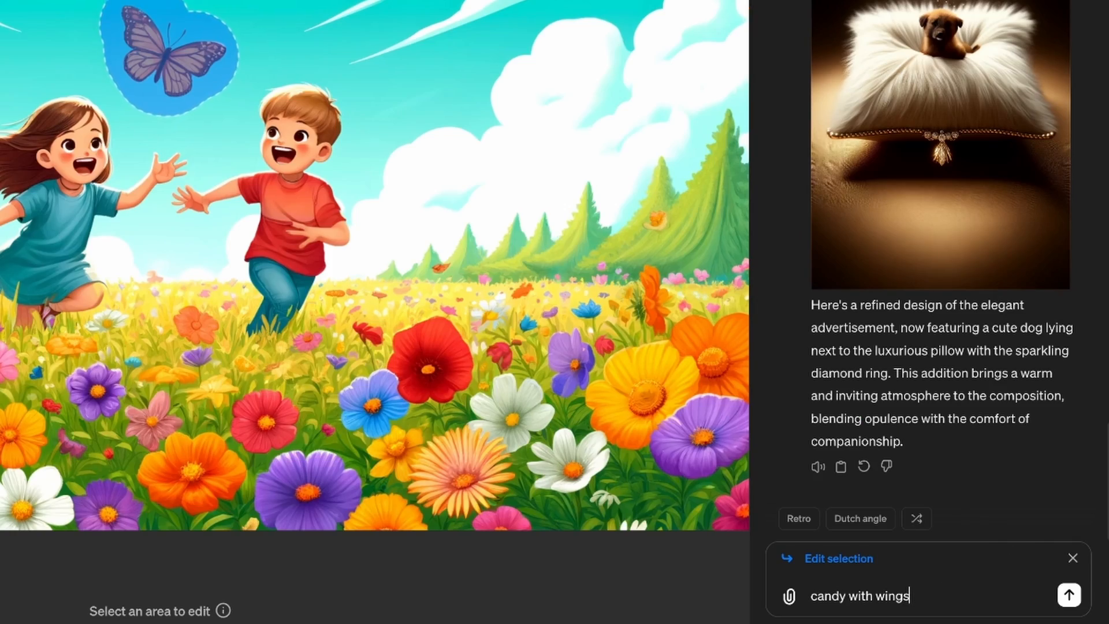
{"action": "key", "text": "Return"}
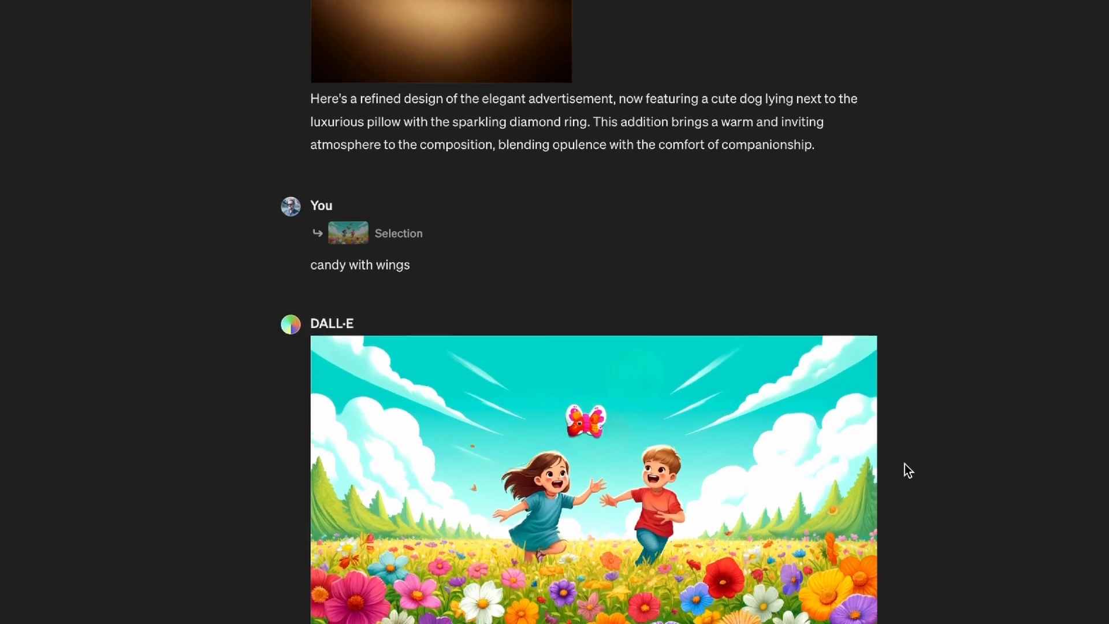
Look back through the conversation at the images and prompts made so far, up to the butterfly chase illustrations.
{"action": "scroll", "coordinate": [905, 464], "scroll_direction": "up", "scroll_amount": 5}
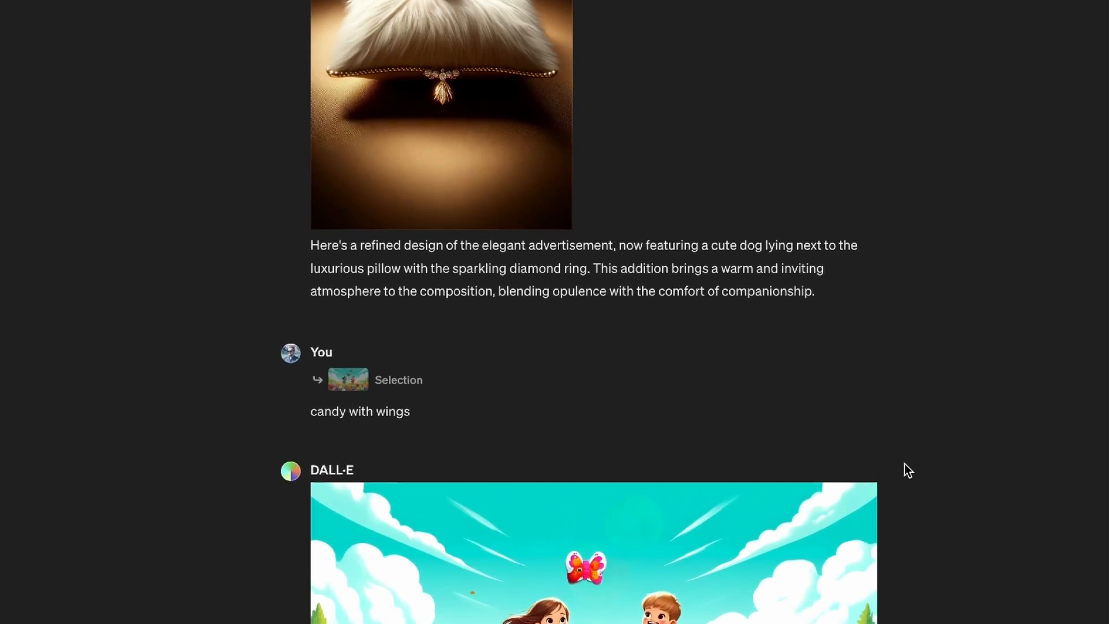
{"action": "scroll", "coordinate": [904, 464], "scroll_direction": "up", "scroll_amount": 15}
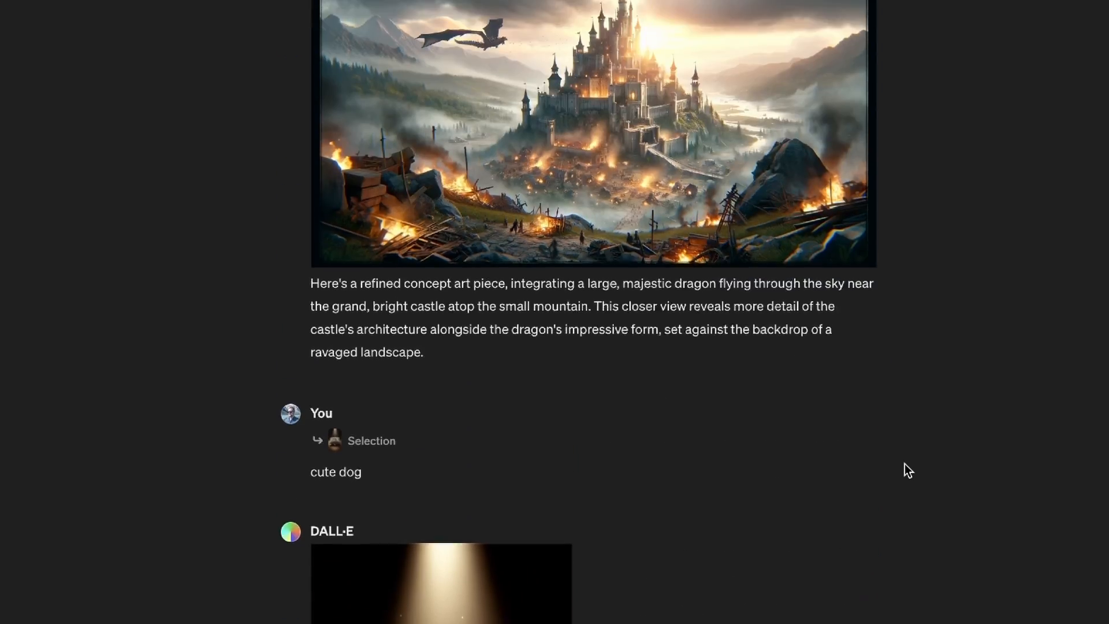
{"action": "scroll", "coordinate": [905, 463], "scroll_direction": "up", "scroll_amount": 15}
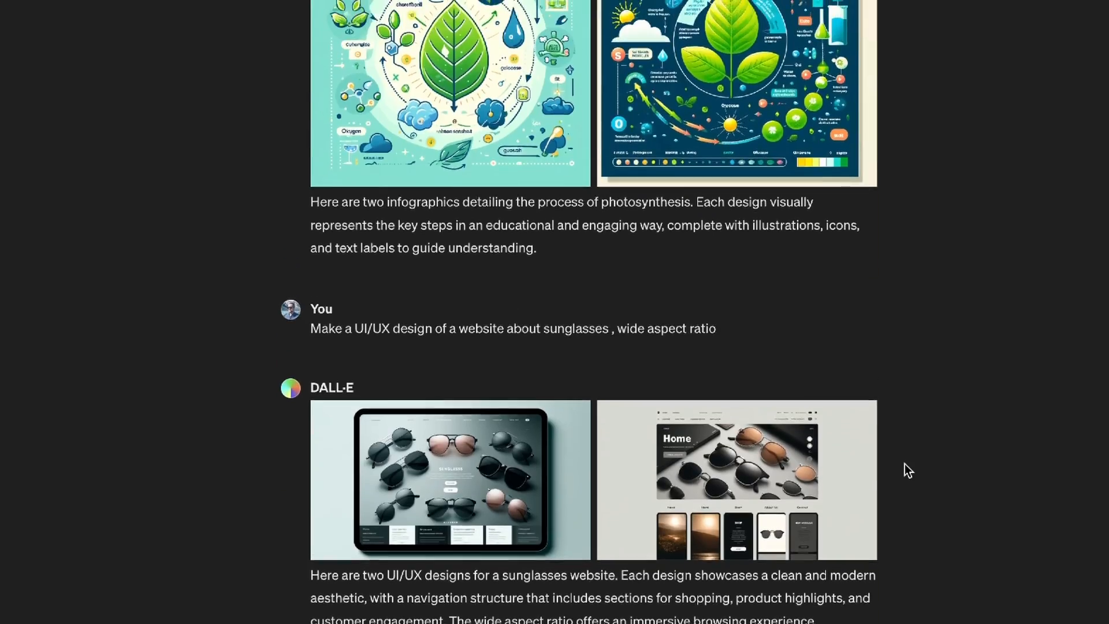
{"action": "scroll", "coordinate": [905, 463], "scroll_direction": "up", "scroll_amount": 15}
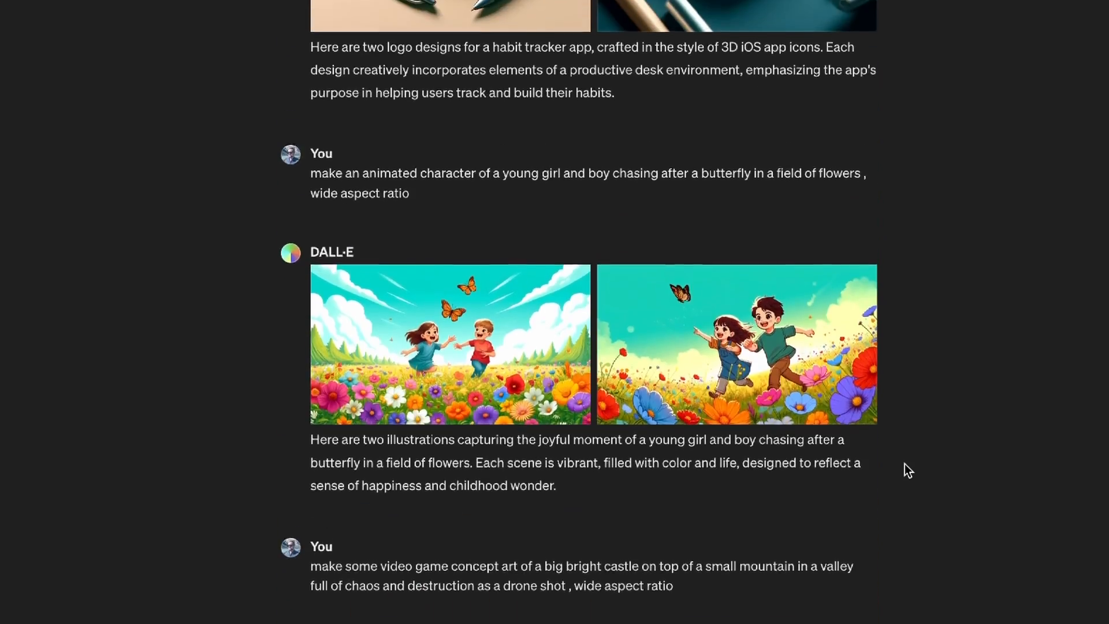
{"action": "scroll", "coordinate": [905, 464], "scroll_direction": "up", "scroll_amount": 10}
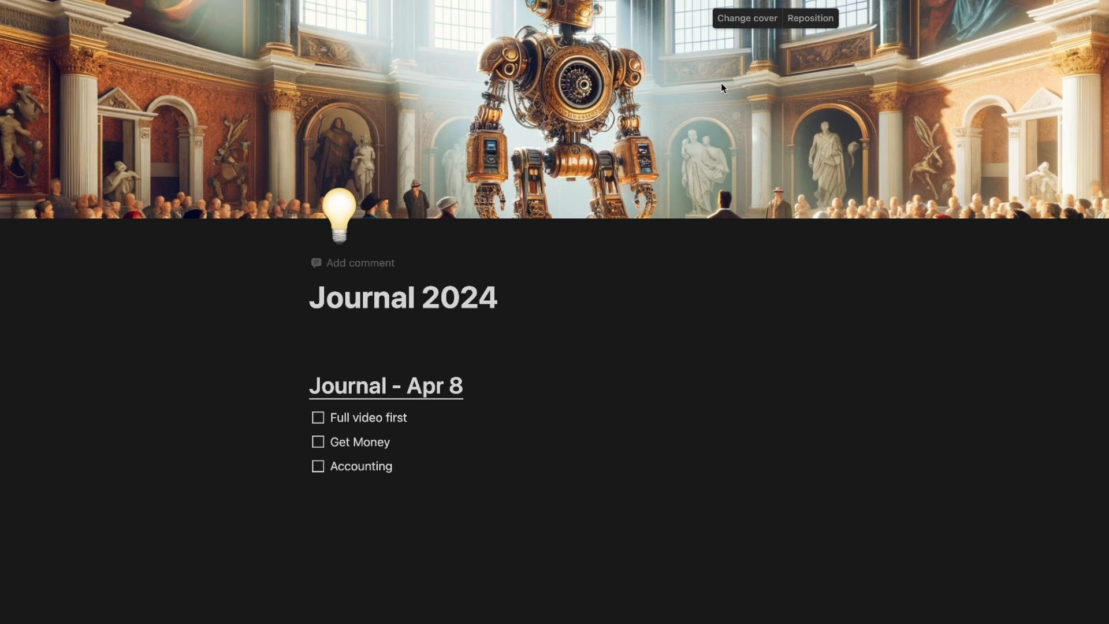
Add an empty line below the "Journal 2024" title and look over the page's robot cover image.
{"action": "key", "text": "Return"}
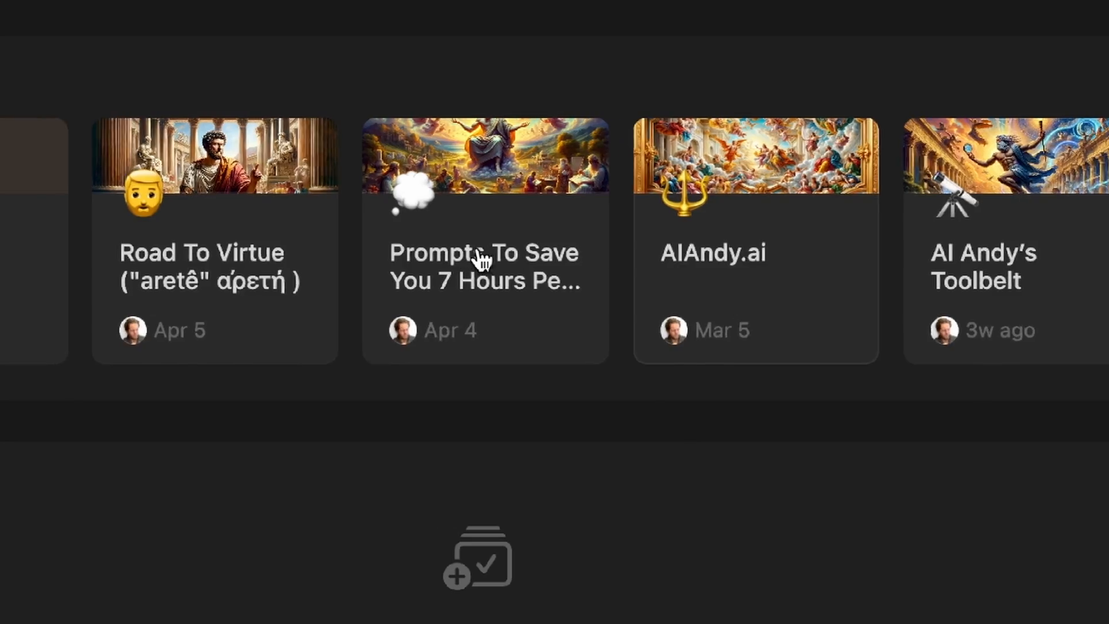
{"action": "scroll", "coordinate": [478, 258], "scroll_direction": "right", "scroll_amount": 5}
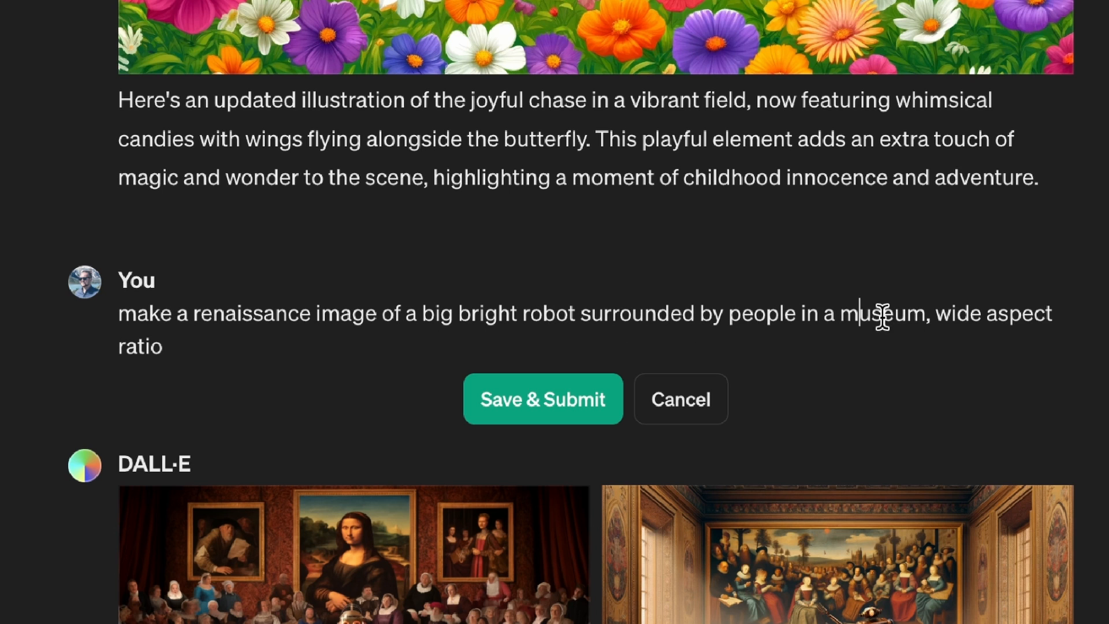
Submit the edited message "make a renaissance image of a big bright robot surrounded by people in a museum, wide aspect ratio".
{"action": "left_click", "coordinate": [544, 399]}
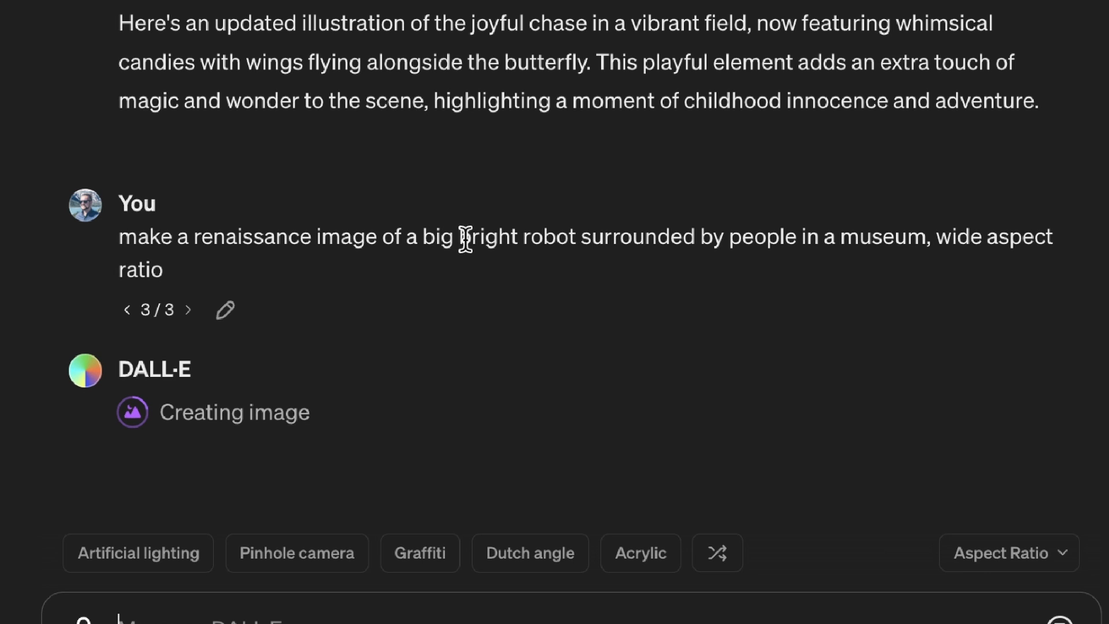
{"action": "double_click", "coordinate": [486, 237]}
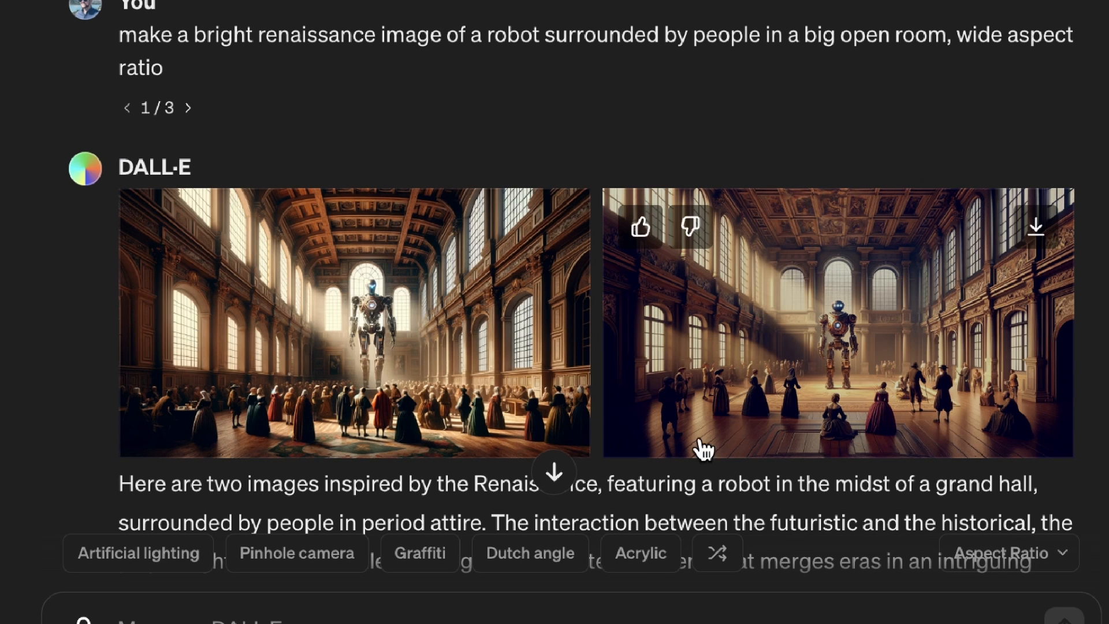
Compare the results of the earlier versions of the renaissance robot prompt, and view the new museum images enlarged.
{"action": "left_click", "coordinate": [188, 108]}
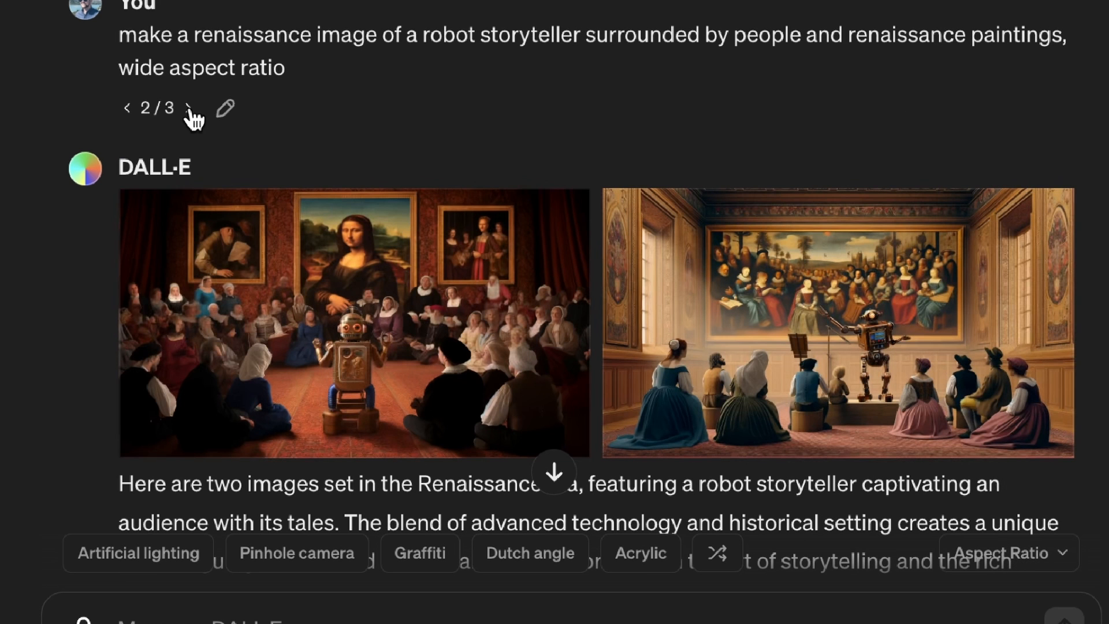
{"action": "left_click", "coordinate": [188, 108]}
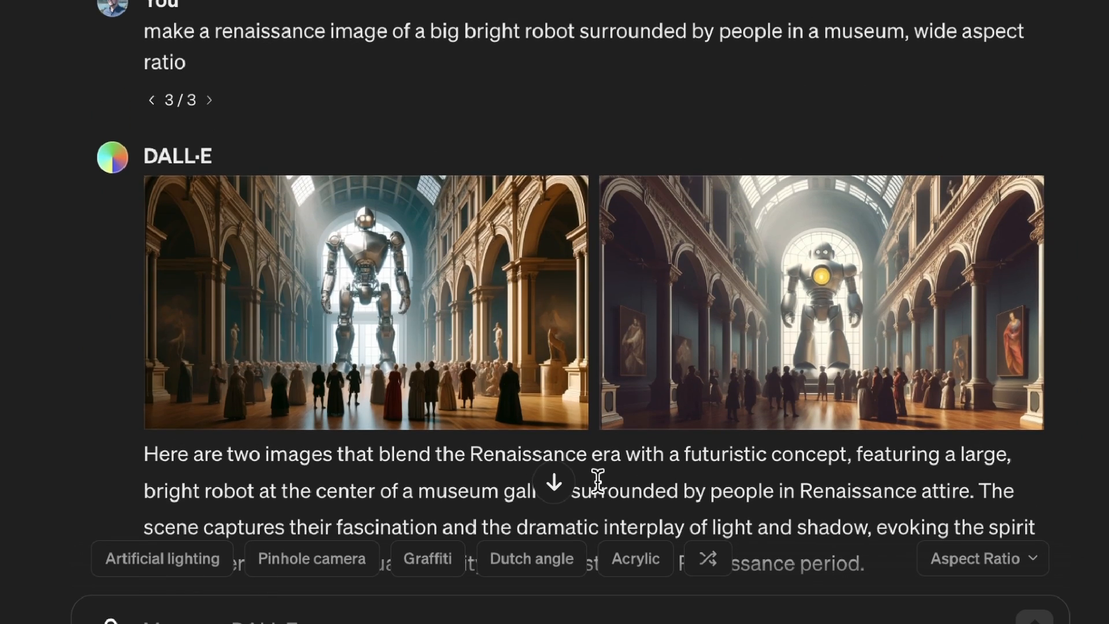
{"action": "left_click", "coordinate": [371, 349]}
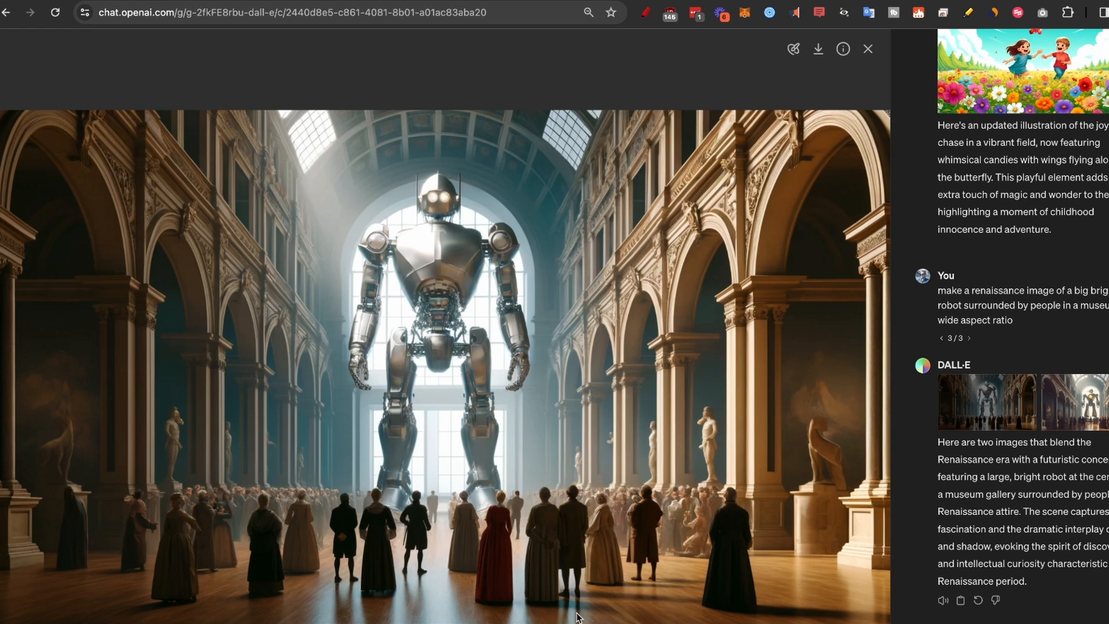
{"action": "key", "text": "Right"}
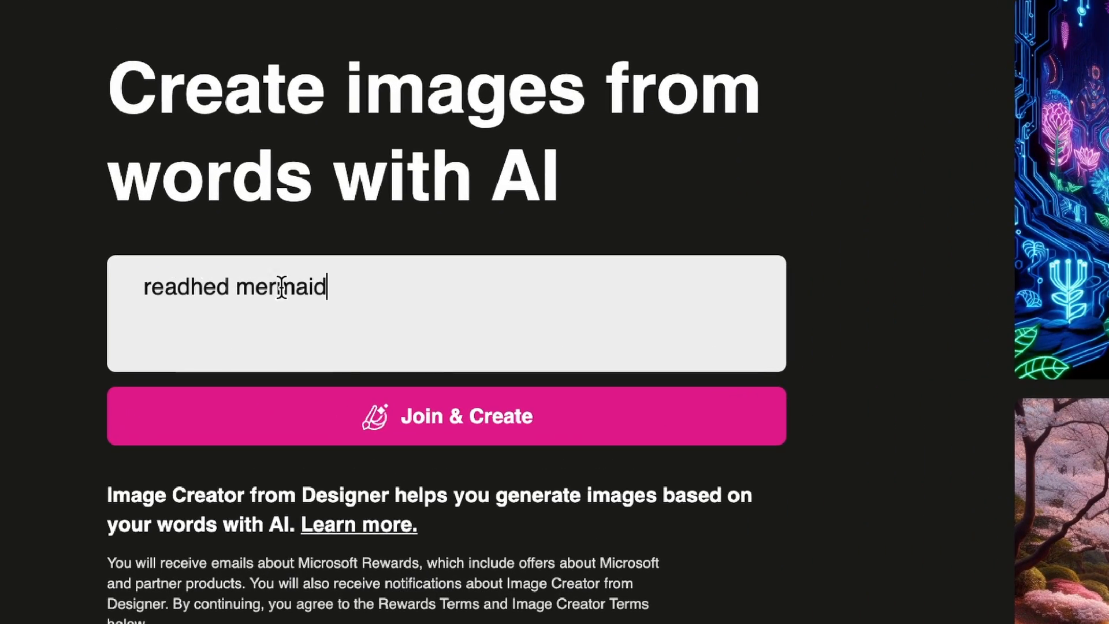
Generate images from the prompt "readhed mermaid" in Microsoft's Image Creator from Designer.
{"action": "left_click", "coordinate": [478, 402]}
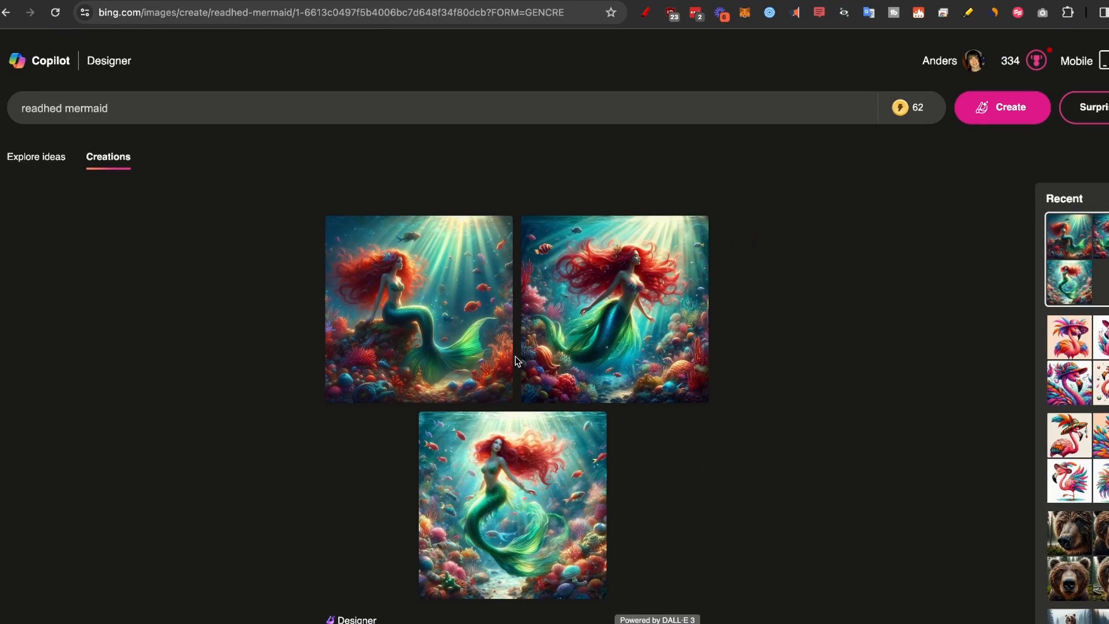
Browse the recent creations, viewing the two colorful flamingo sets, the bear close-ups and the standing bears in snow.
{"action": "left_click", "coordinate": [1069, 457]}
{"action": "left_click", "coordinate": [1078, 511]}
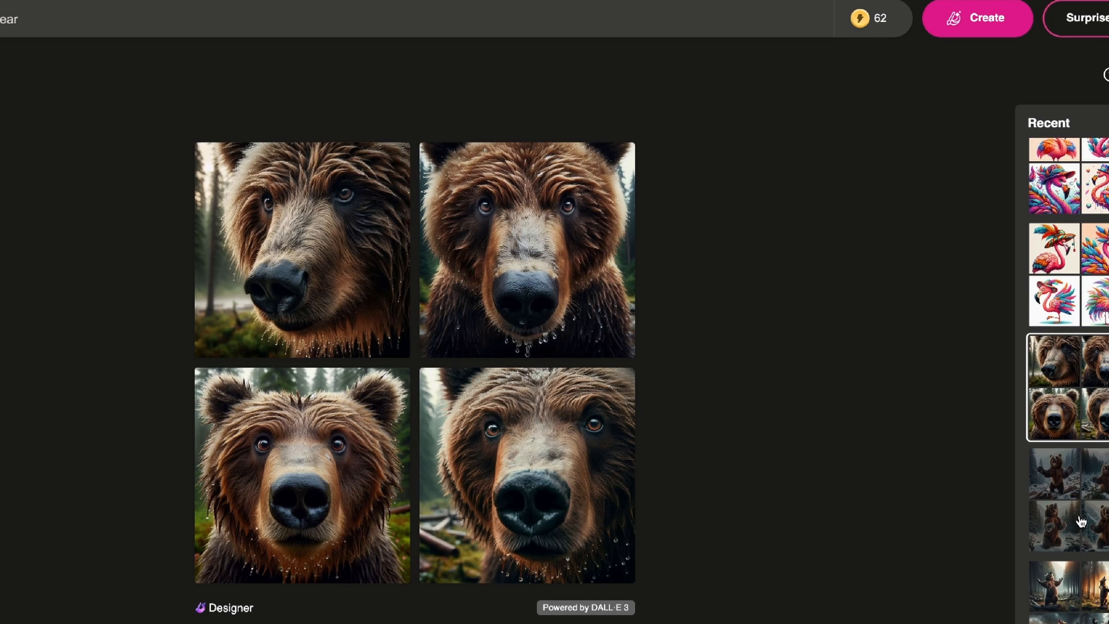
{"action": "left_click", "coordinate": [1081, 522]}
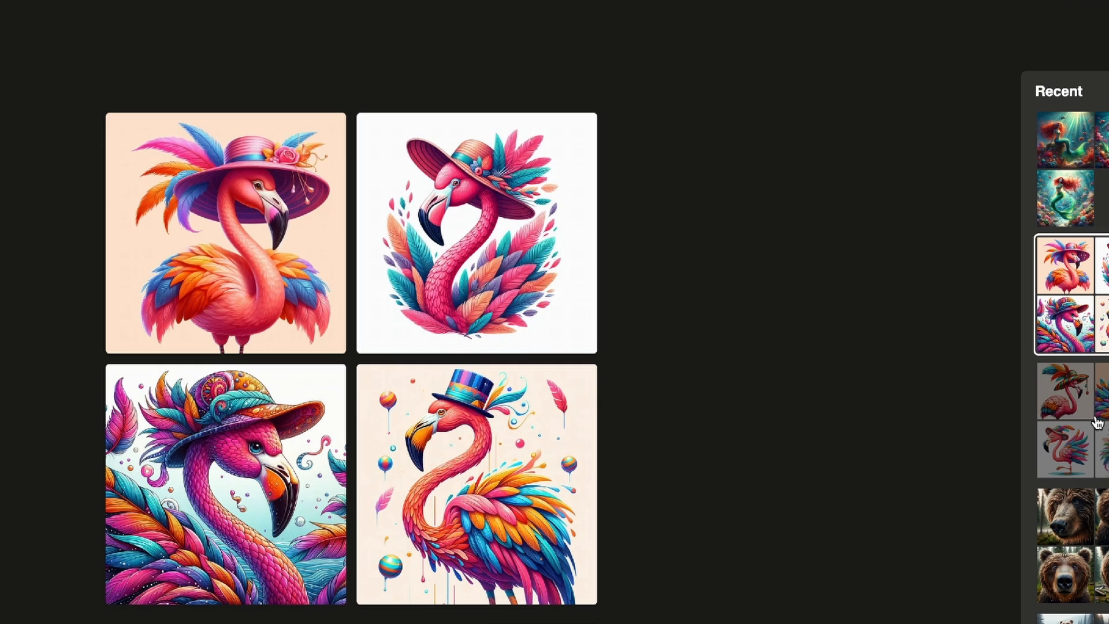
{"action": "left_click", "coordinate": [1097, 424]}
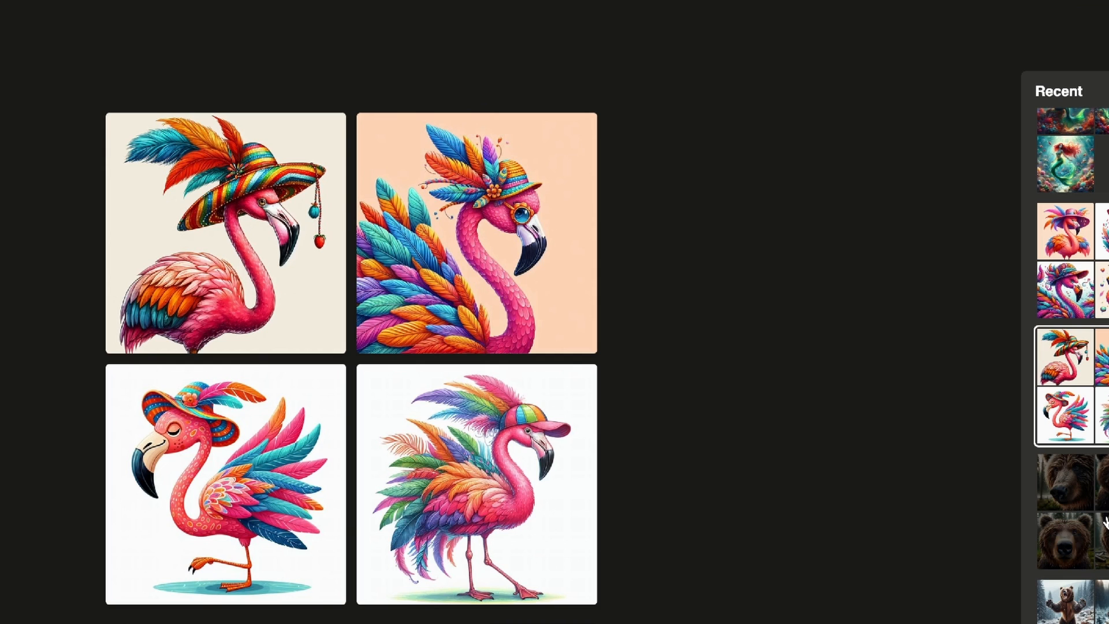
{"action": "left_click", "coordinate": [1102, 520]}
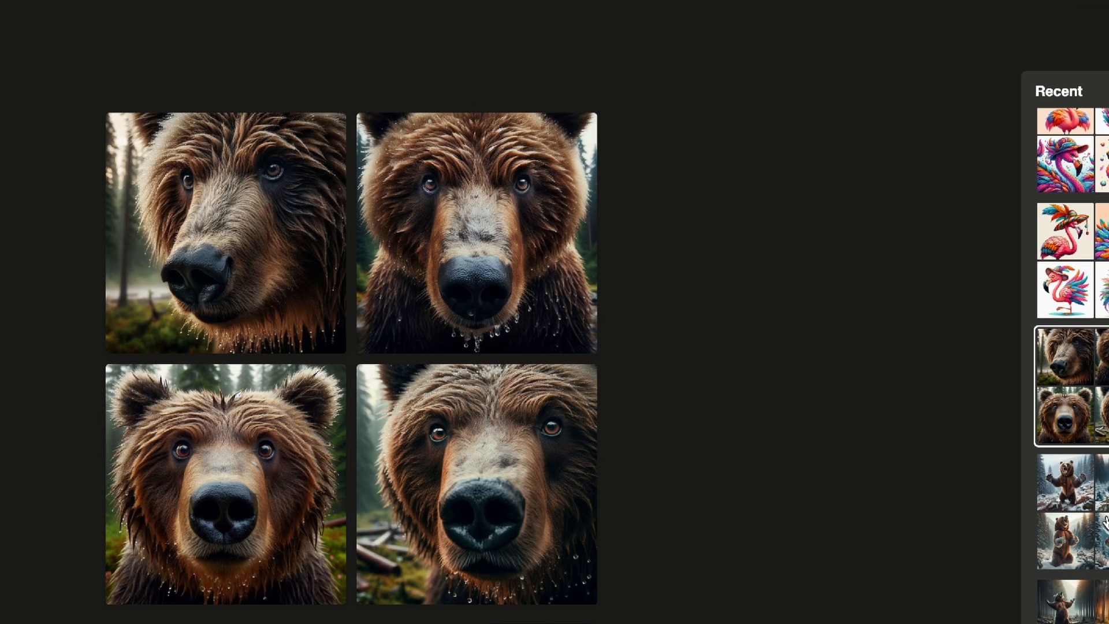
{"action": "left_click", "coordinate": [1105, 522]}
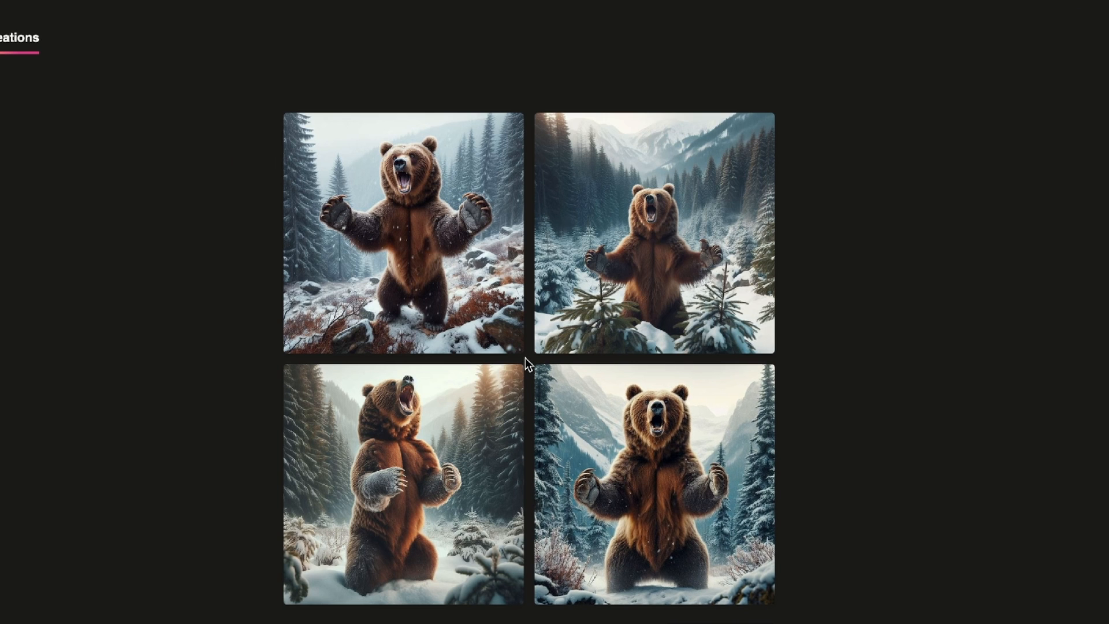